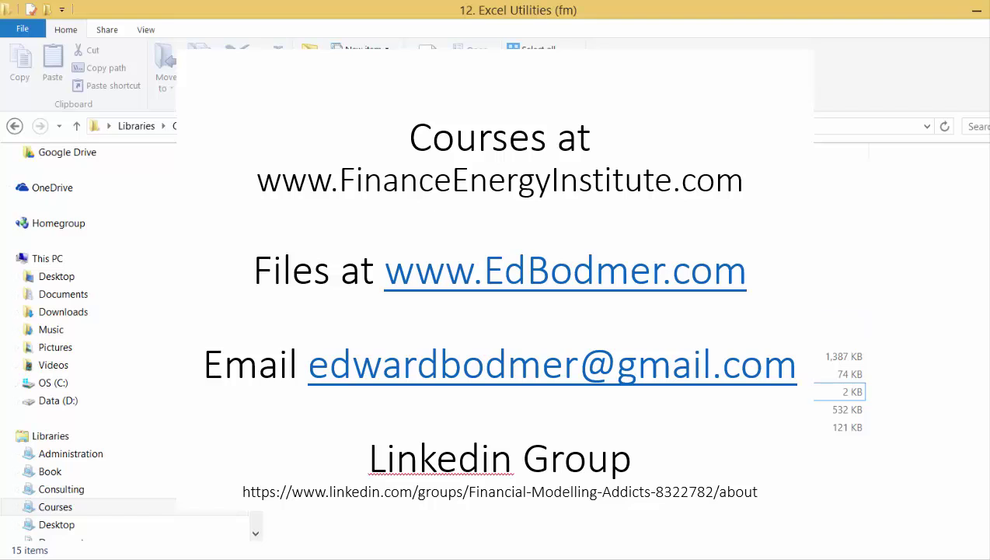
- Navigate from Courses through Chapter 5. Electricity to the Spot Electricity Price Data and Downloads folder
click(840, 374)
click(189, 125)
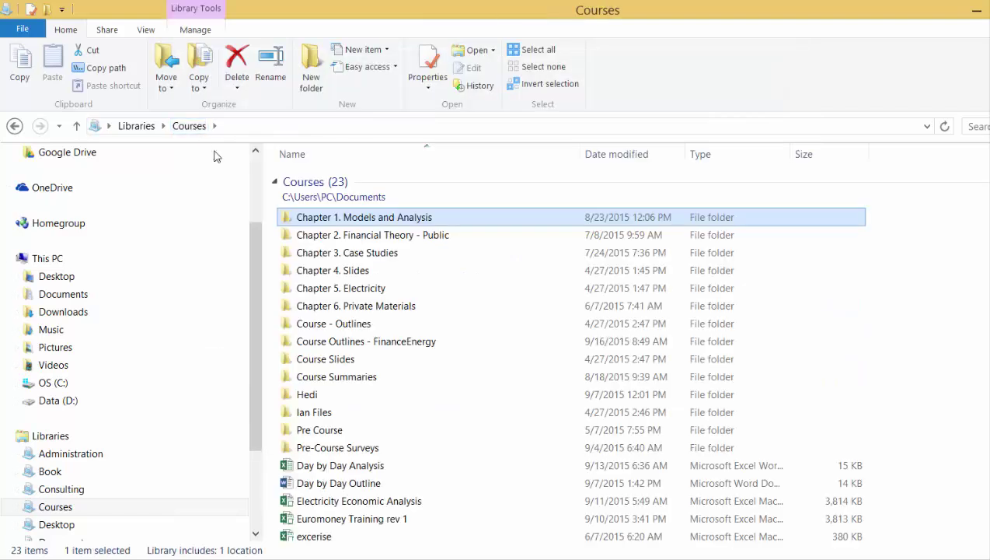
double_click(354, 288)
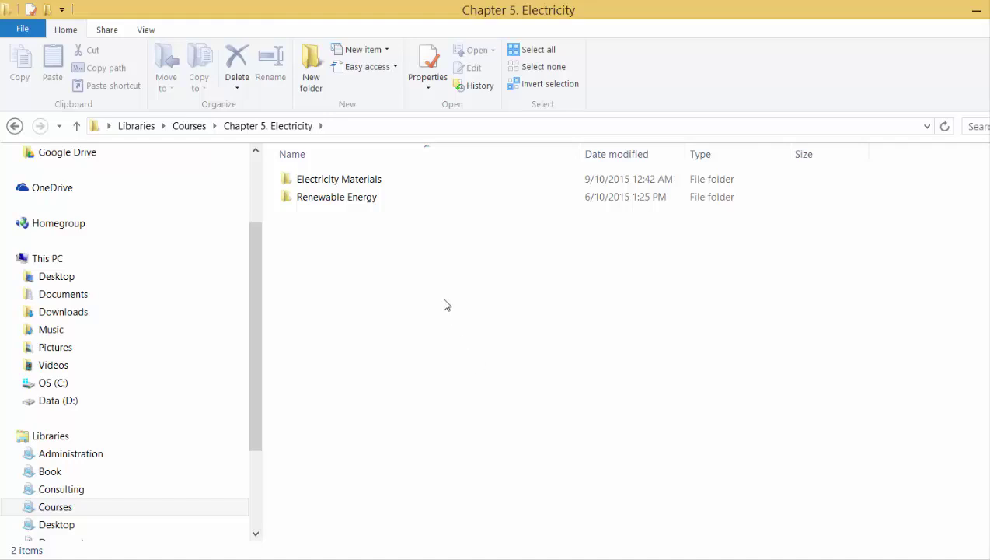
click(336, 182)
double_click(336, 182)
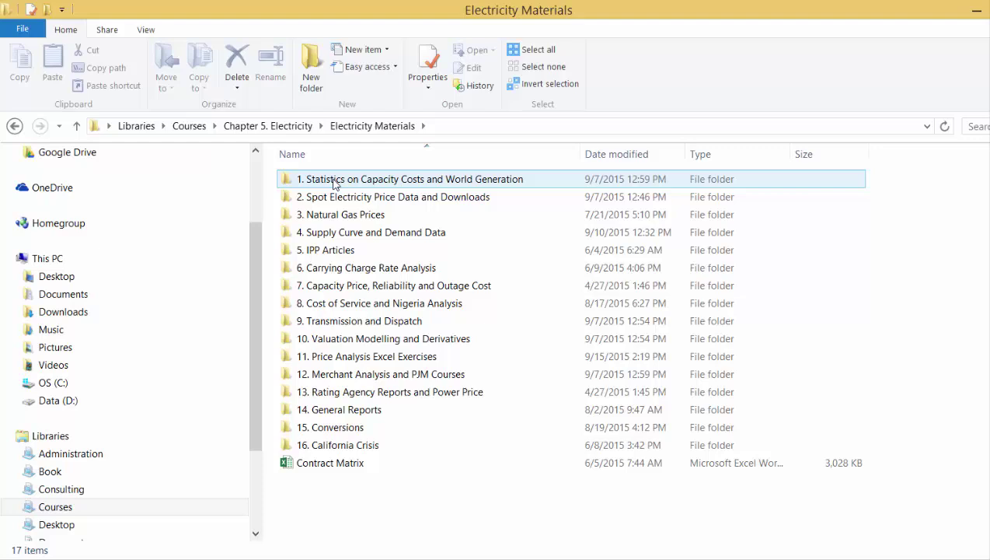
click(345, 374)
double_click(345, 374)
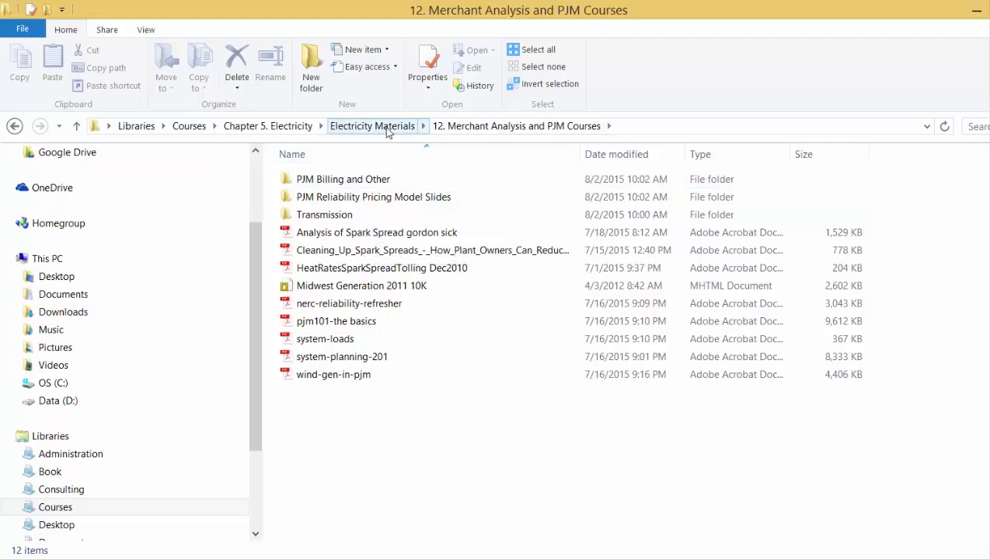
click(380, 126)
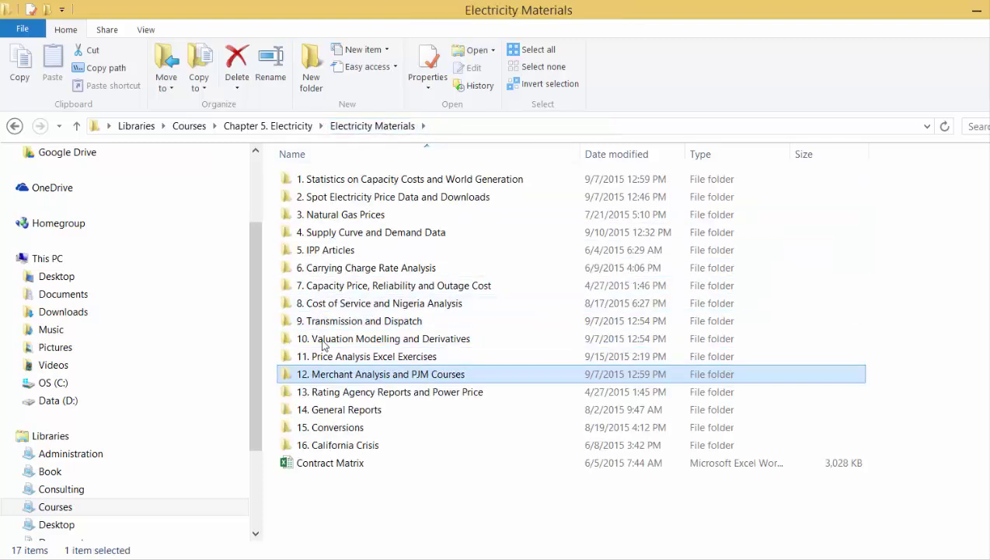
double_click(343, 199)
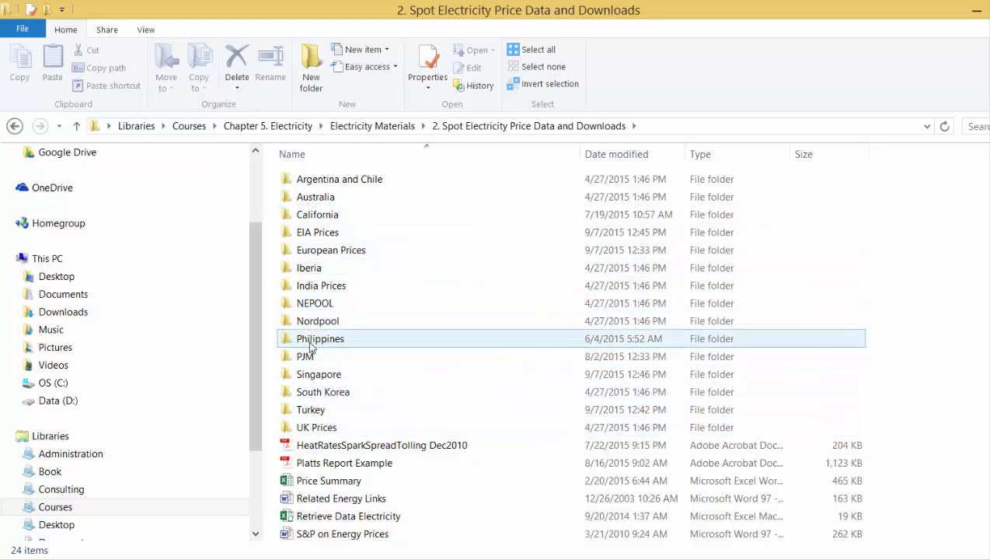
- Open the PJM folder's zip archive and launch the PJM Hub Merchant Analysis workbook
click(316, 359)
double_click(319, 358)
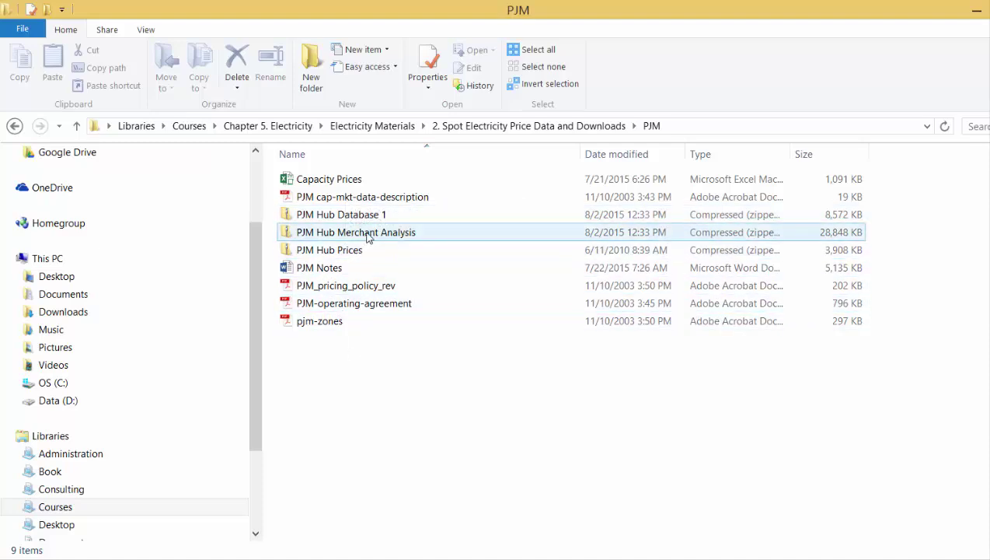
double_click(368, 234)
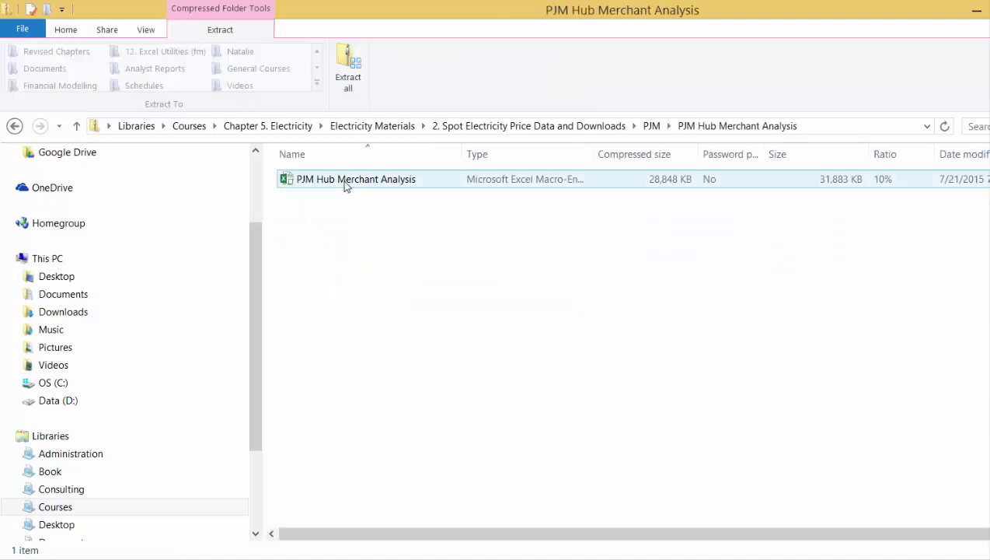
click(346, 185)
double_click(346, 179)
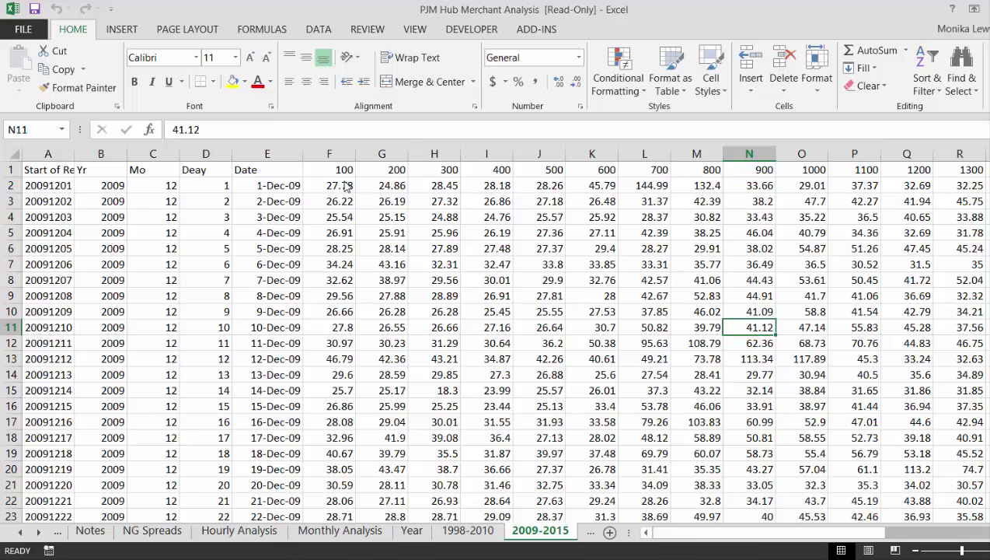
- Switch to the Hourly Analysis sheet and step across row 5 to inspect its formulas
key(Up)
key(Up)
key(Up)
key(Up)
key(Up)
key(Up)
key(Up)
key(Up)
key(Up)
key(Up)
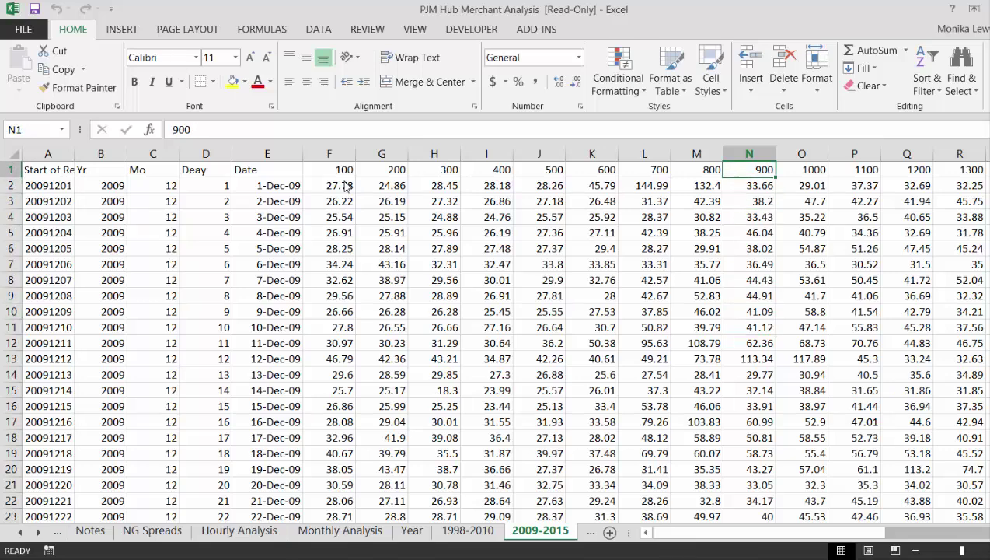
key(ctrl+Page_Up)
key(ctrl+Page_Up)
key(ctrl+Page_Up)
key(ctrl+Page_Up)
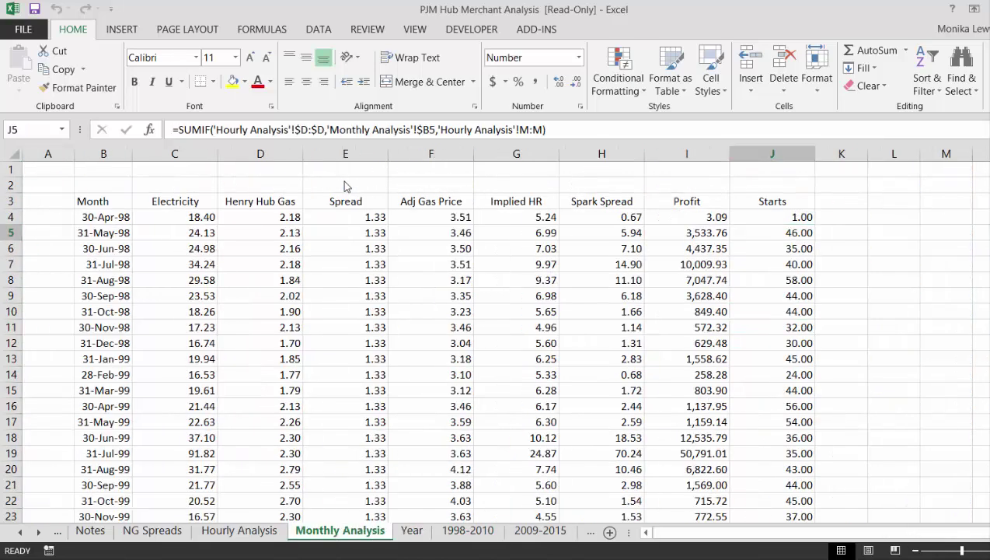
key(Left)
key(Left)
key(Left)
key(Left)
key(Left)
key(Left)
key(Left)
key(Left)
key(Left)
key(Left)
key(Left)
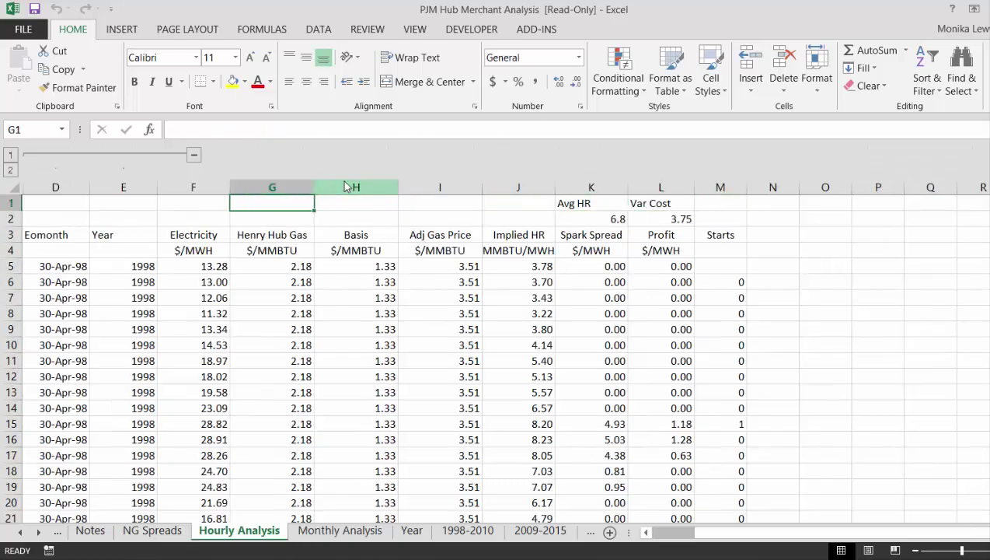
key(Left)
key(Down)
key(Down)
key(Down)
key(Down)
key(Right)
key(Right)
key(Right)
key(Right)
key(Right)
key(Right)
key(Left)
key(Left)
key(Left)
key(Left)
key(Right)
key(Right)
key(Left)
key(Left)
key(Left)
key(Left)
key(Right)
key(Right)
key(Right)
key(Right)
key(Right)
key(Right)
key(Right)
key(Right)
key(Right)
key(Right)
key(Right)
key(Right)
key(Right)
key(Left)
key(Left)
key(Left)
key(Left)
key(Left)
key(Left)
key(Left)
key(Left)
key(Left)
key(Left)
key(Left)
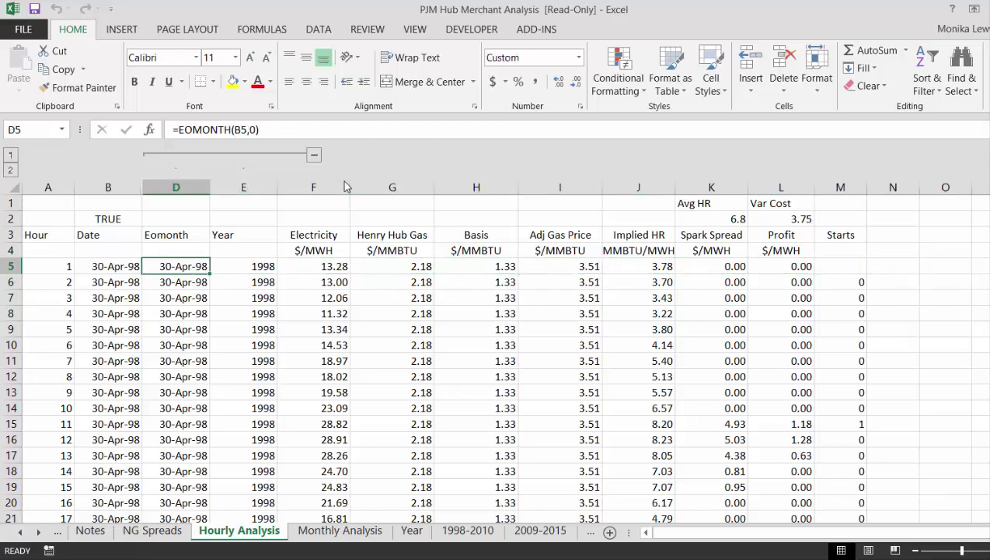
- Select the Date column from B5 to the last row, adding the Electricity column F
key(Left)
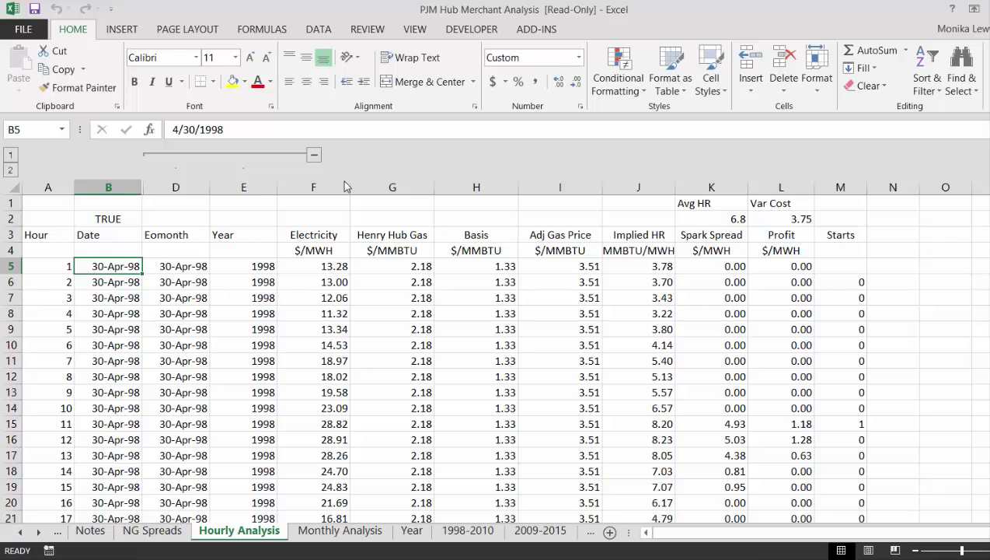
key(Up)
key(Down)
key(ctrl+shift+Down)
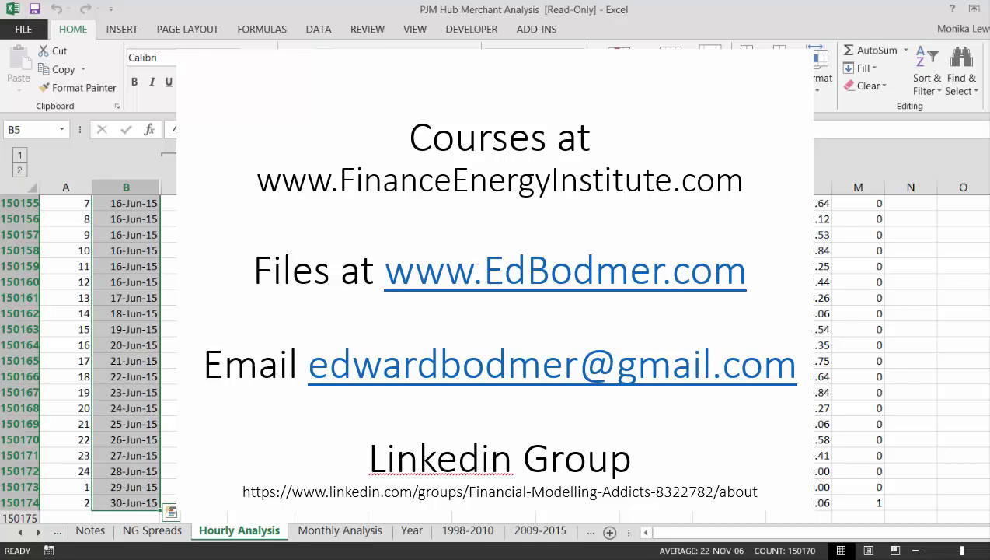
key(shift+F8)
click(346, 503)
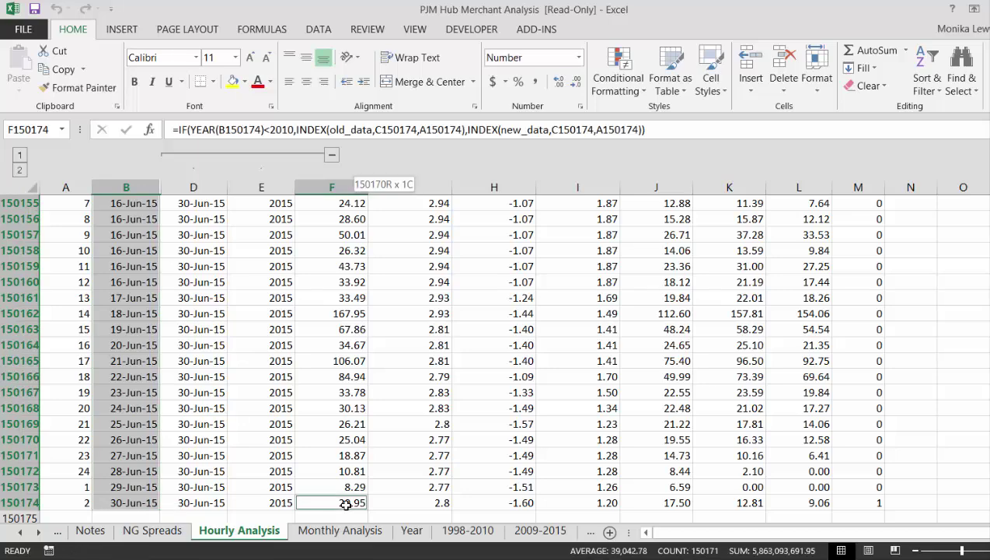
key(ctrl+shift+Up)
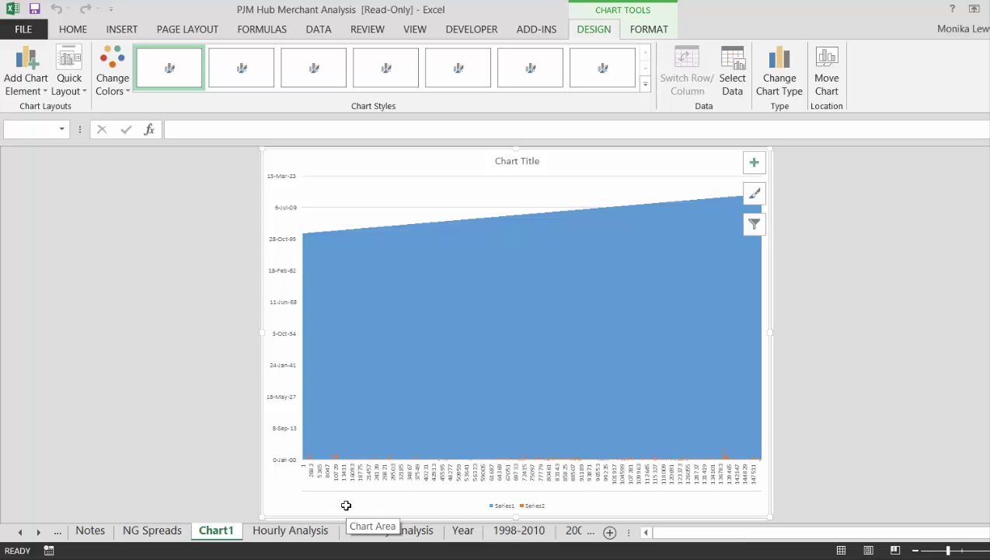
- Delete the unwanted trial chart sheet
key(alt+e)
key(l)
key(Return)
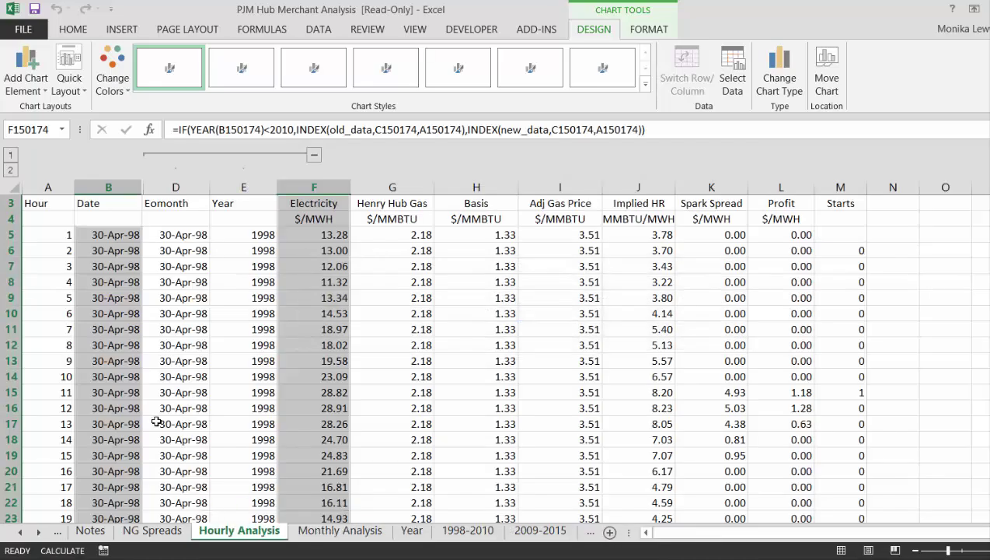
- Reselect dates B4:B150174 together with the column F Electricity prices, excluding the header
key(Left)
key(Left)
key(Right)
key(ctrl+Up)
key(Up)
key(Up)
key(Down)
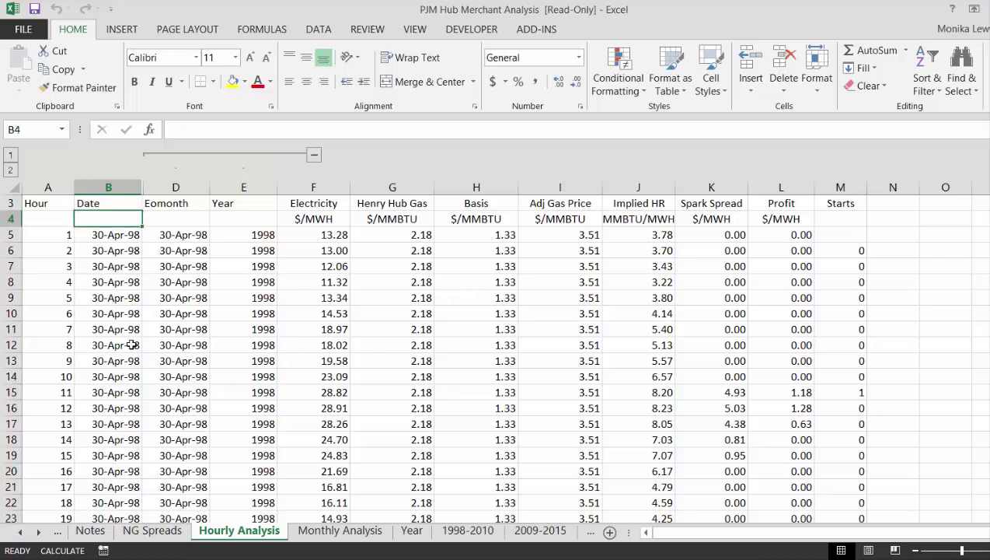
key(shift+Down)
key(ctrl+shift+Down)
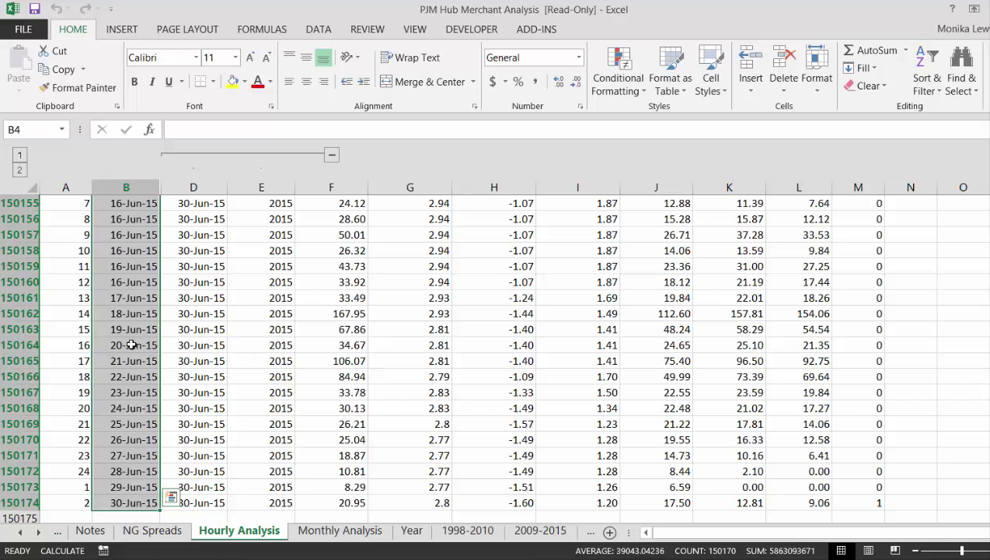
key(shift+F8)
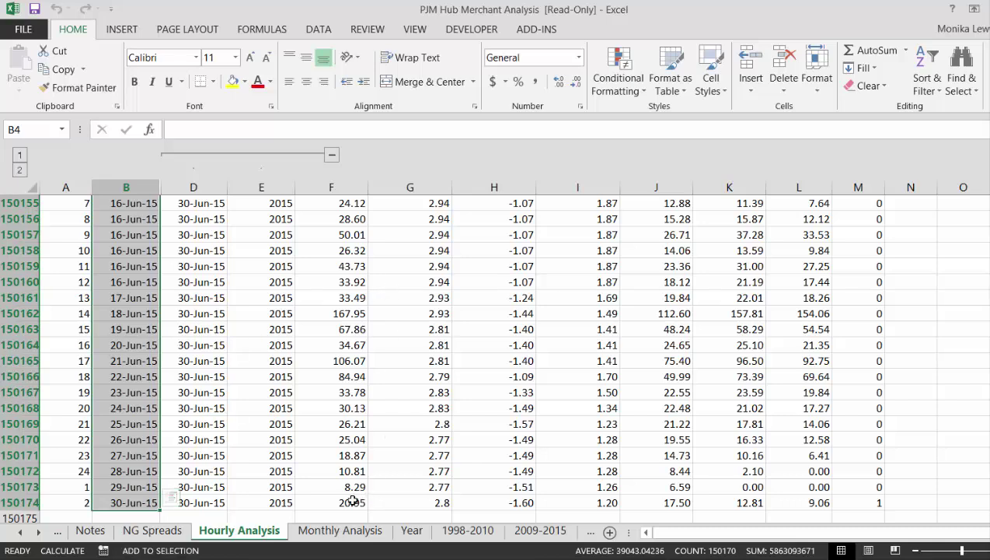
click(352, 500)
key(ctrl+shift+Up)
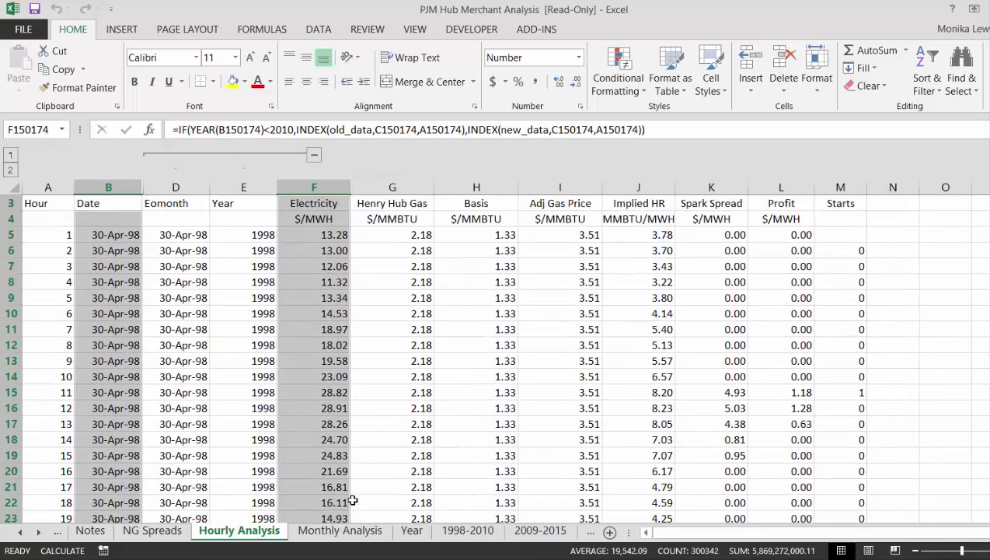
key(shift+Down)
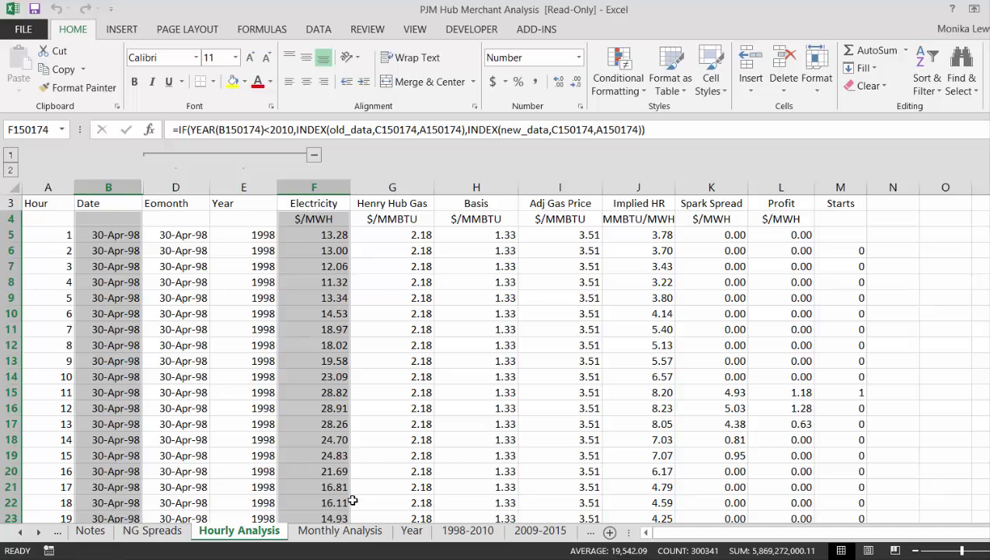
- Create the Chart2 sheet of hourly $/MWH electricity prices with F11, then return to Hourly Analysis
key(F11)
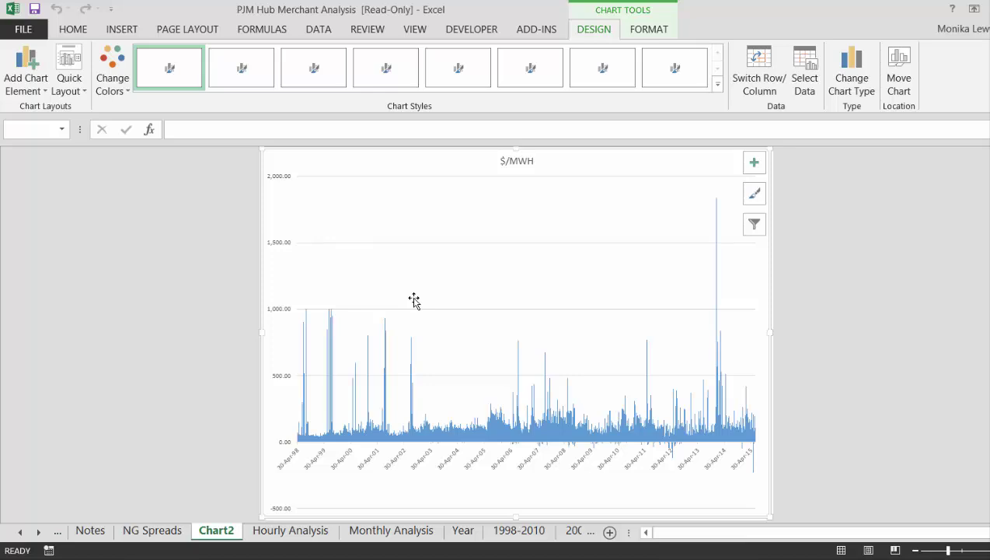
key(ctrl+Page_Down)
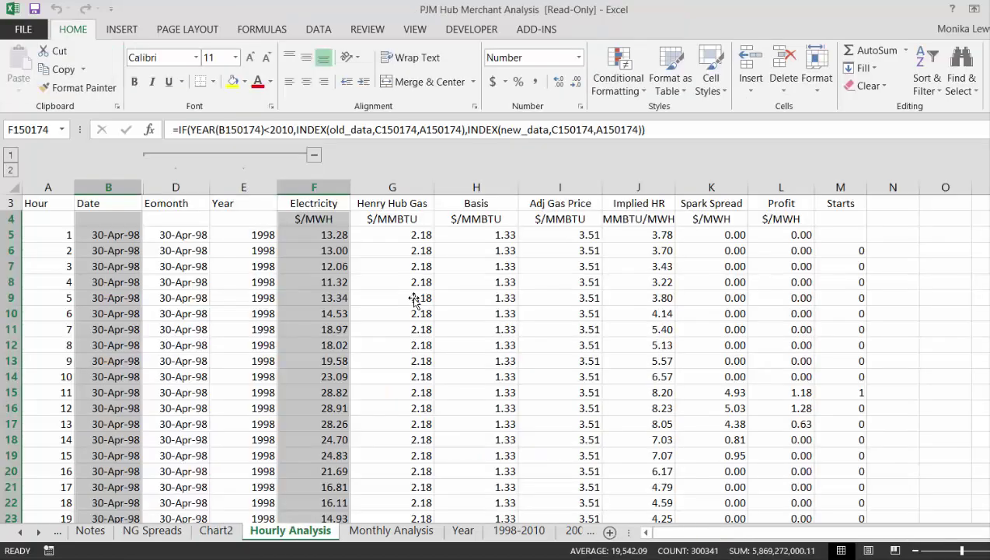
- Inspect the row 7 Eomonth and Year formulas, then move to cell D5
click(567, 272)
key(Left)
key(Left)
key(Left)
key(Left)
key(Left)
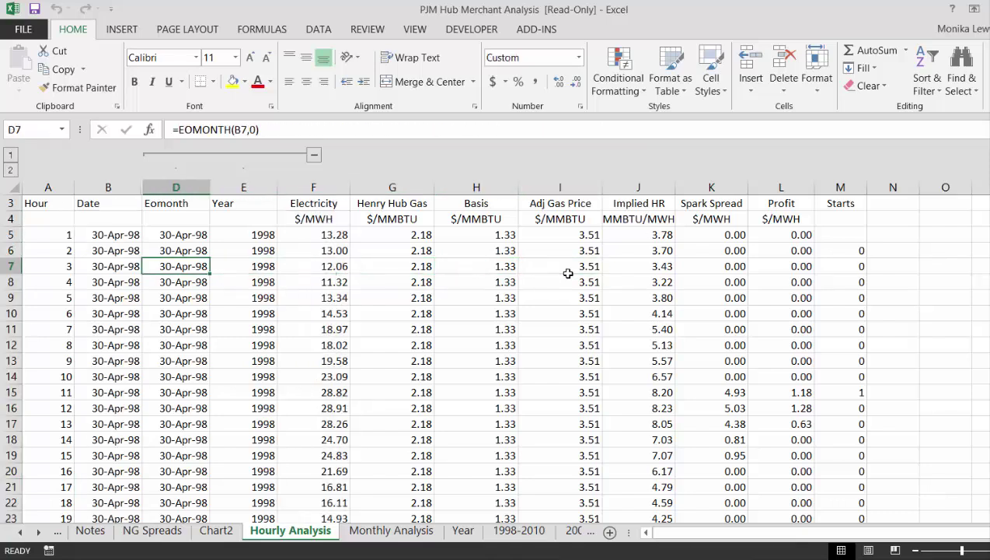
key(Right)
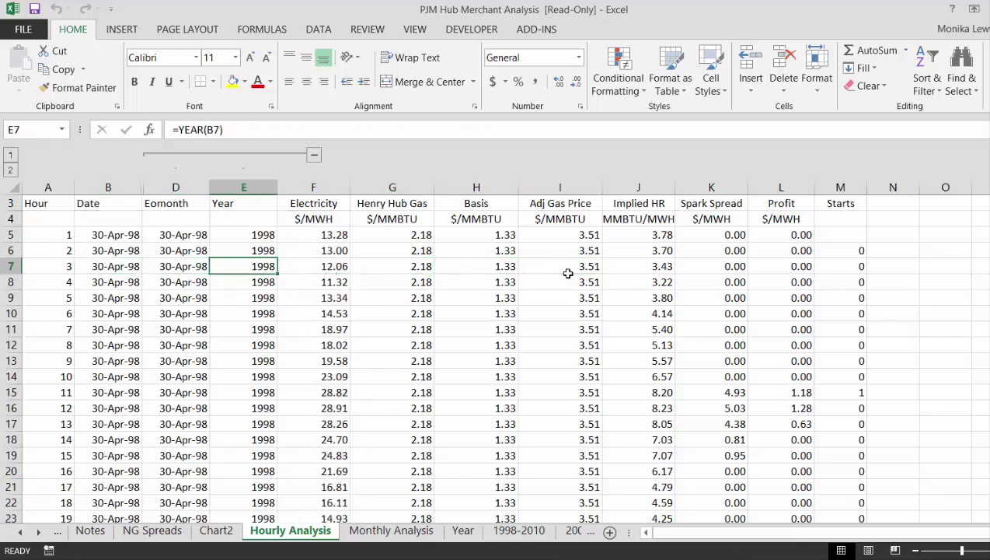
key(Left)
key(Up)
key(Up)
key(Up)
key(Down)
key(Left)
key(Right)
- Enter =EOMONTH(B5,0) in D5 and fill it down the Eomonth column
text(=eom)
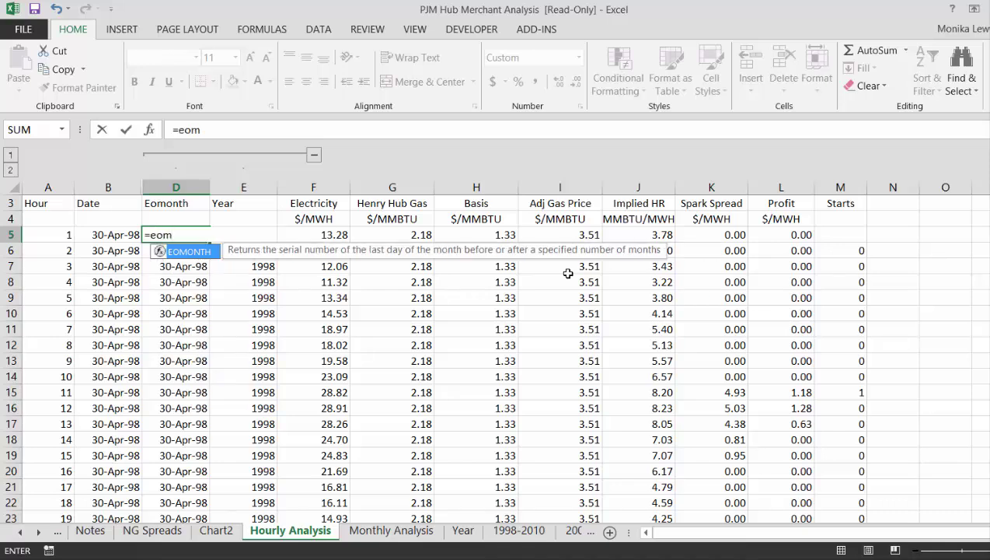
key(Tab)
key(Left)
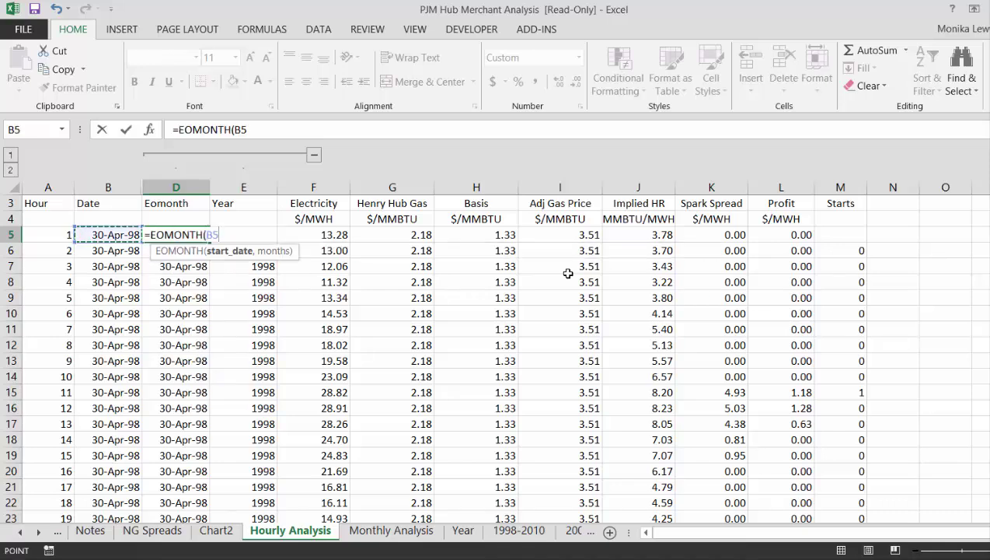
text(,0)
key(Return)
key(Down)
key(Up)
key(Up)
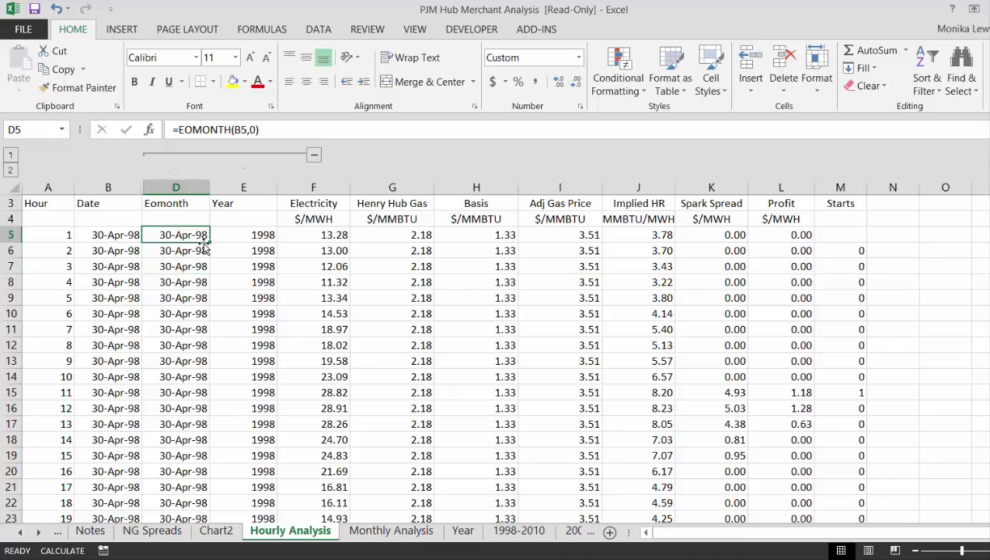
double_click(209, 241)
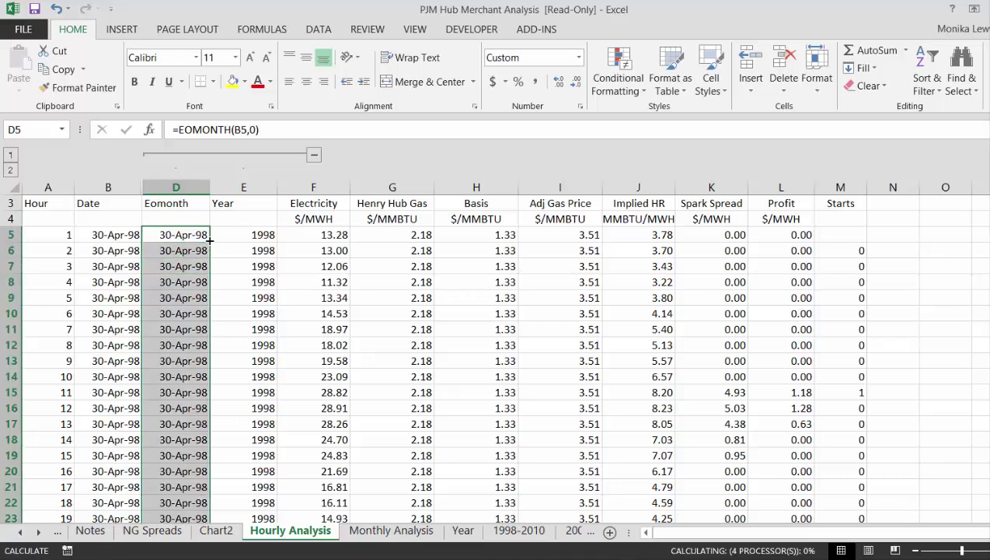
key(Right)
key(Right)
key(Right)
key(Right)
key(Right)
key(Right)
key(Right)
key(Right)
key(Right)
key(Right)
key(Right)
key(Right)
key(Right)
key(Right)
key(Right)
key(Right)
key(Right)
key(Right)
key(Right)
key(Right)
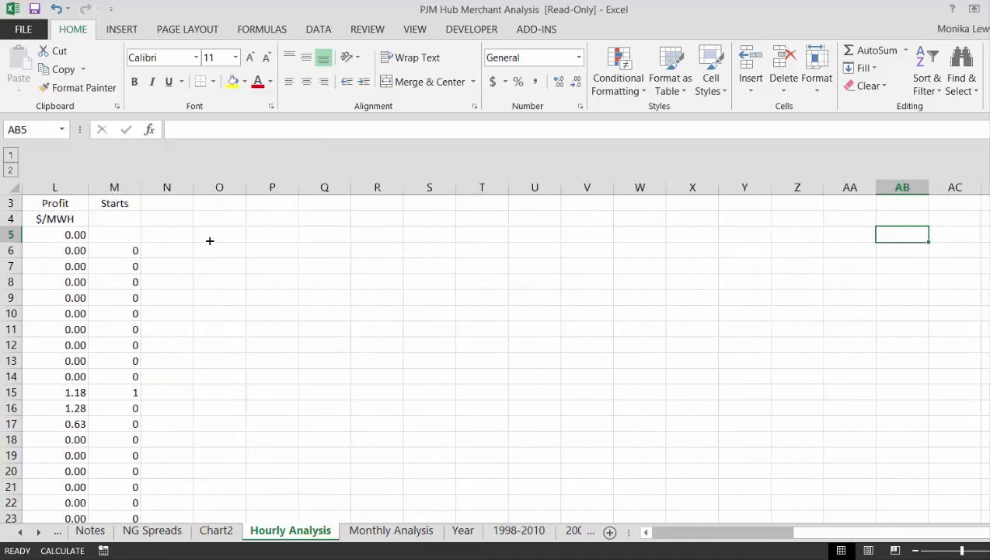
key(Left)
key(Left)
key(Left)
key(Left)
key(Left)
key(Left)
key(Left)
key(Left)
key(Left)
key(Left)
key(Left)
key(Left)
key(Left)
key(Left)
key(Left)
key(Left)
key(Left)
key(Left)
key(Left)
key(Left)
key(Right)
key(Right)
key(Right)
key(Right)
key(Right)
key(Left)
key(Left)
key(Right)
key(Right)
key(Right)
key(Right)
key(Right)
key(Right)
key(Right)
key(Right)
key(Right)
key(Right)
key(Right)
key(Right)
key(Right)
key(Down)
key(Left)
text(201)
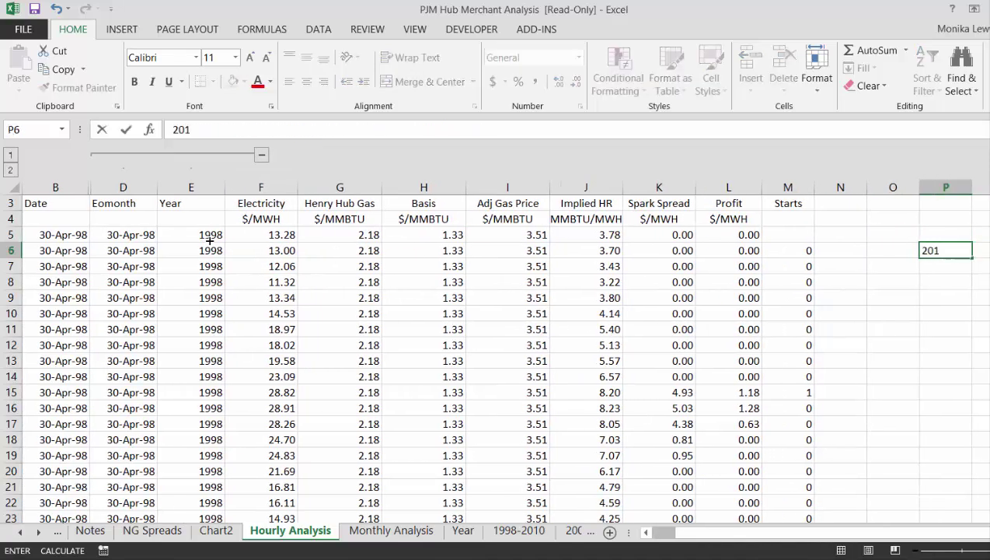
text(5)
key(Right)
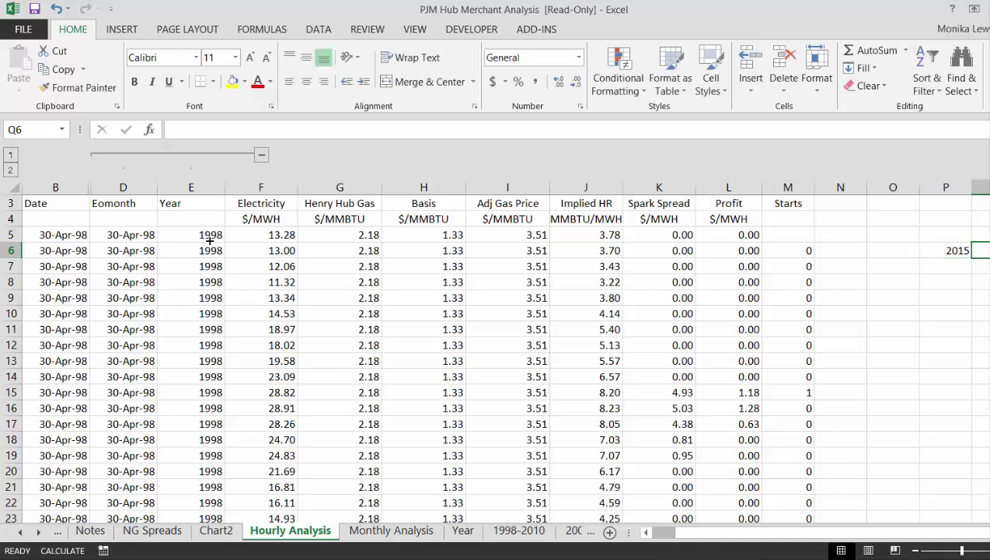
text(1998)
key(Return)
key(Up)
key(Right)
text(=)
key(Left)
key(Left)
text(-)
key(Left)
key(Return)
key(Up)
key(Right)
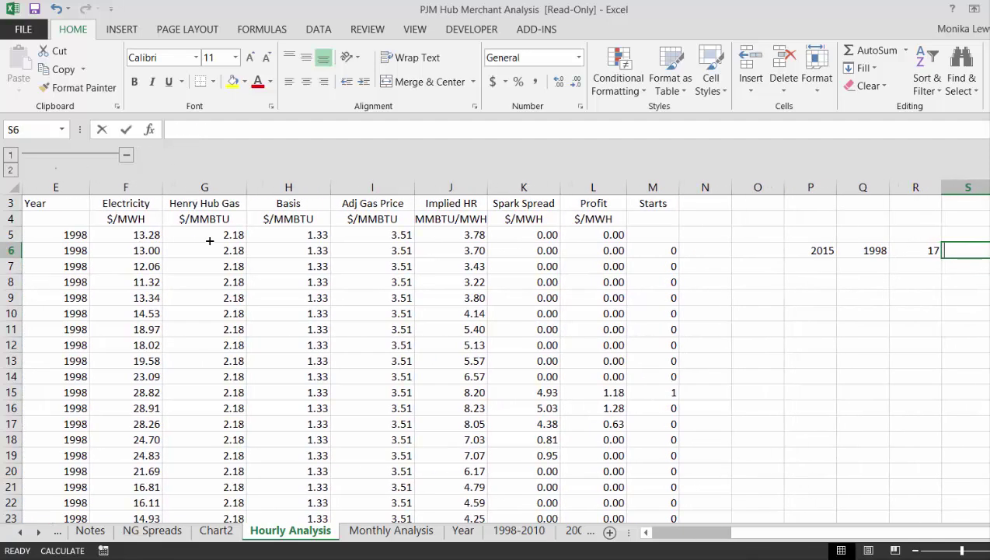
text(=)
key(Left)
text(*12)
key(Return)
key(Up)
key(Left)
key(Left)
key(Left)
key(shift+Right)
key(shift+Right)
key(shift+Right)
key(shift+Left)
key(shift+Left)
key(shift+Left)
key(alt+e)
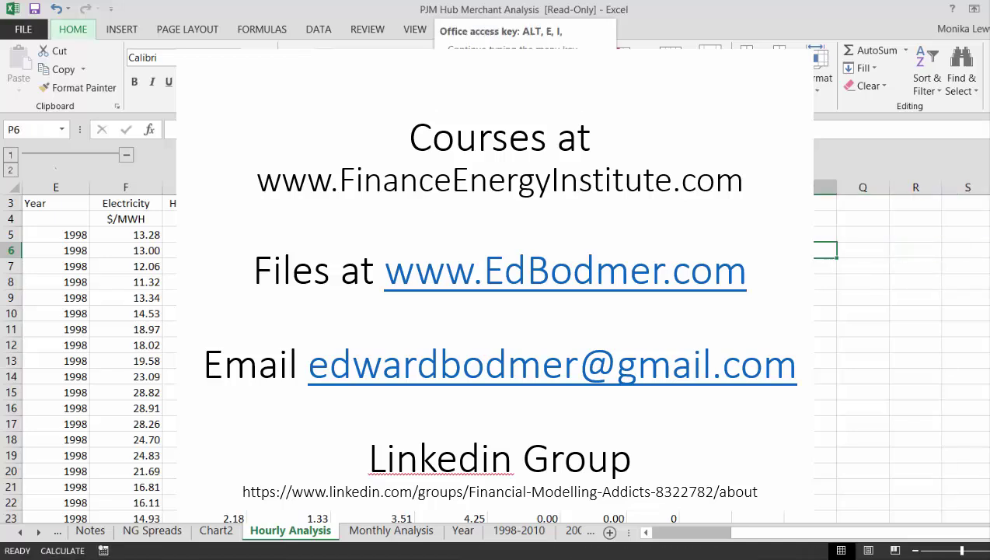
- Run a column fill series with a stop value of 8760
key(s)
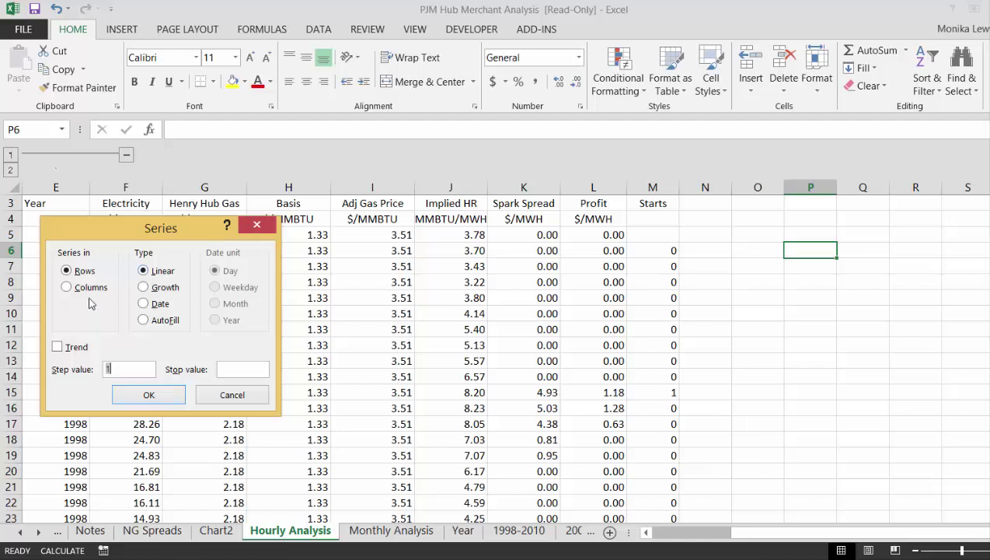
click(83, 286)
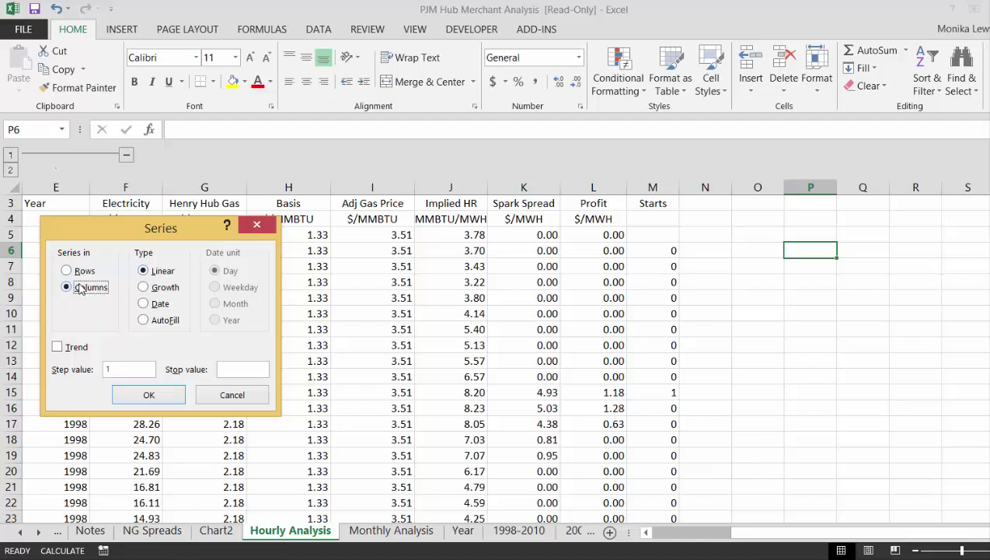
click(229, 368)
text(8760)
key(Return)
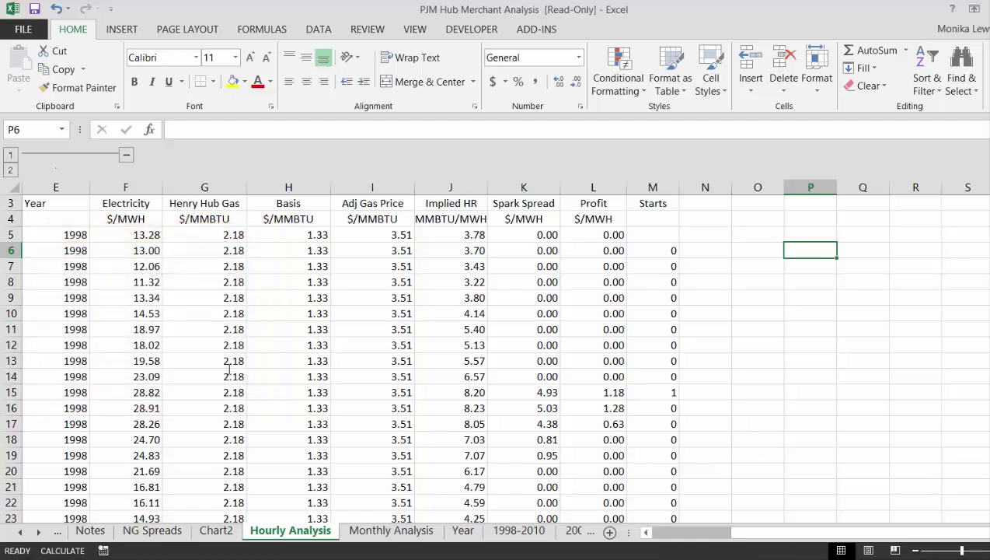
- Enter 1 in P6 and fill column P as a series with stop value 100
text(1)
key(ctrl+Return)
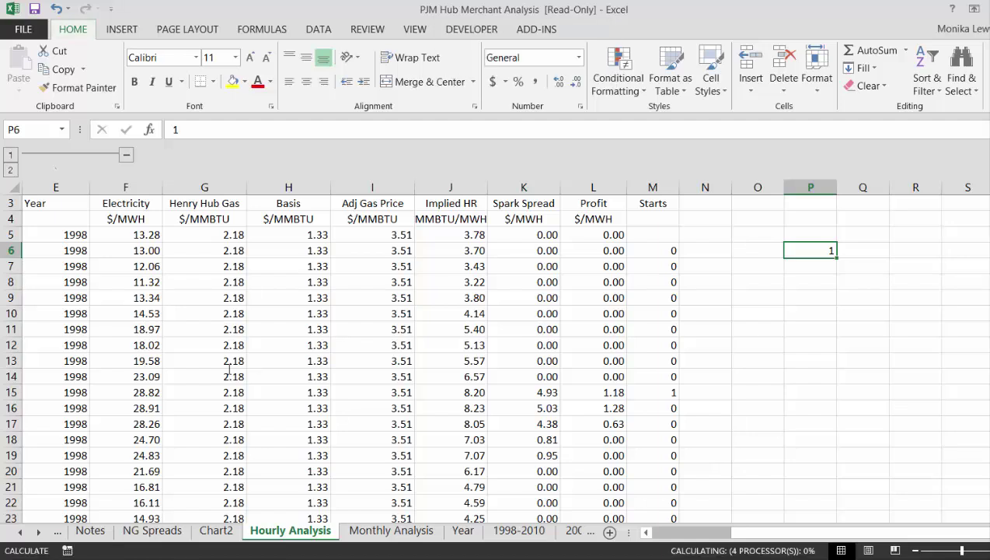
key(Down)
key(Up)
key(alt+e)
key(i)
key(s)
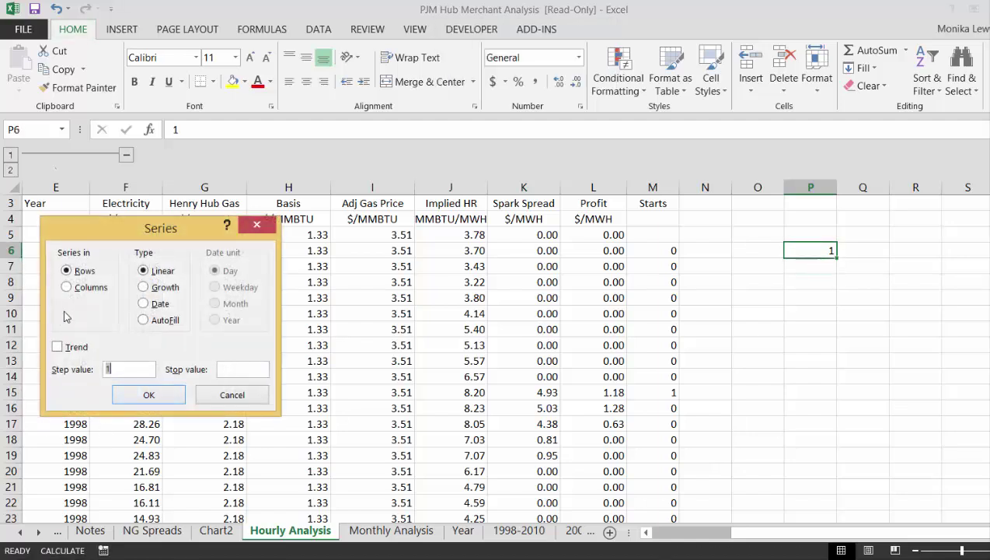
click(67, 287)
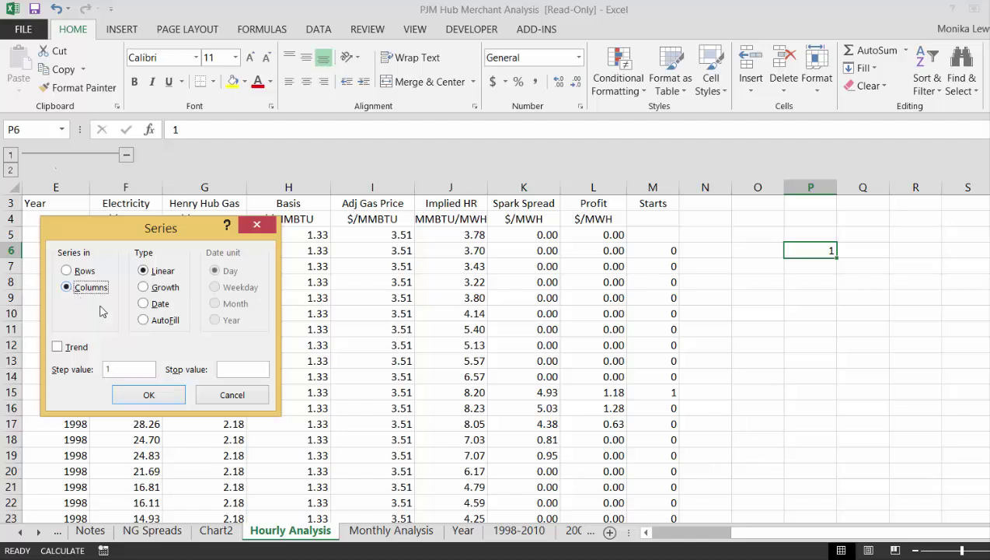
click(253, 369)
text(100)
key(Return)
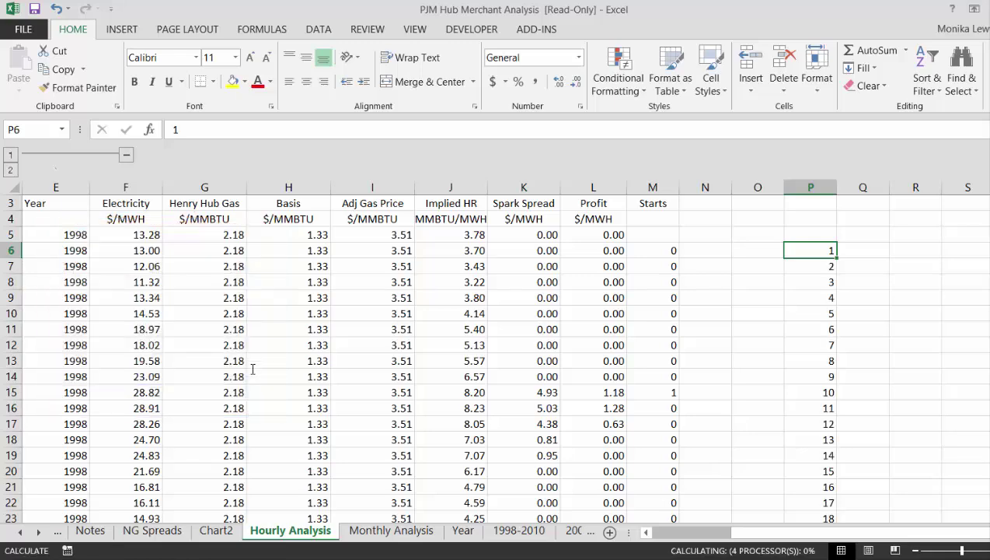
key(Right)
- Enter =D5 in Q6 to show the first month-end date, 30-Apr-98
text(=)
key(Left)
key(Left)
key(Left)
key(Left)
key(Left)
key(Left)
key(Left)
key(Left)
key(Left)
key(Left)
key(Left)
key(Left)
key(Left)
key(Left)
key(Left)
key(Up)
key(Right)
key(Return)
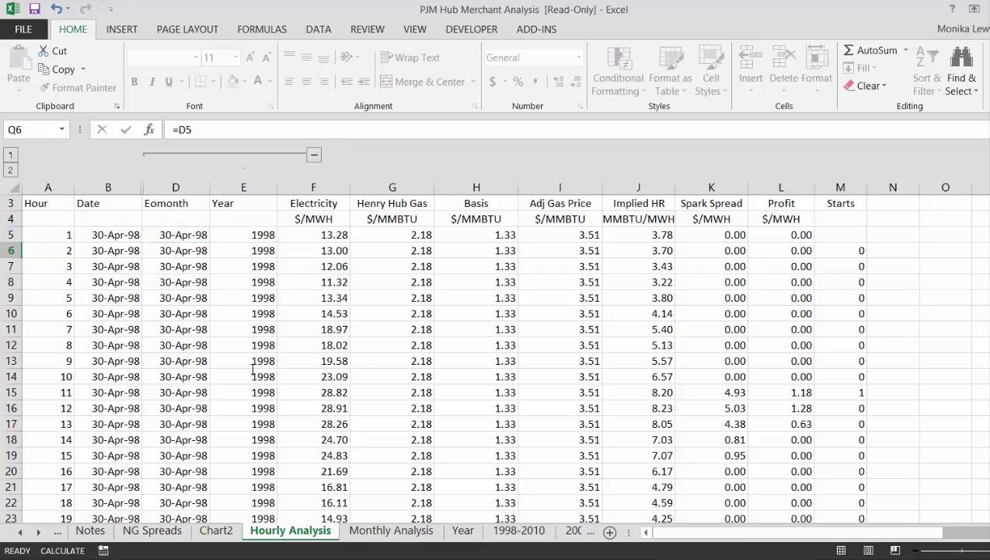
key(Right)
key(Right)
key(Right)
key(Left)
key(Left)
key(Left)
- Enter =EOMONTH(Q6,1) in Q7, format it as a date, and fill it down column Q
text(=eo)
key(Tab)
key(Up)
text(,1)
key(Return)
key(Up)
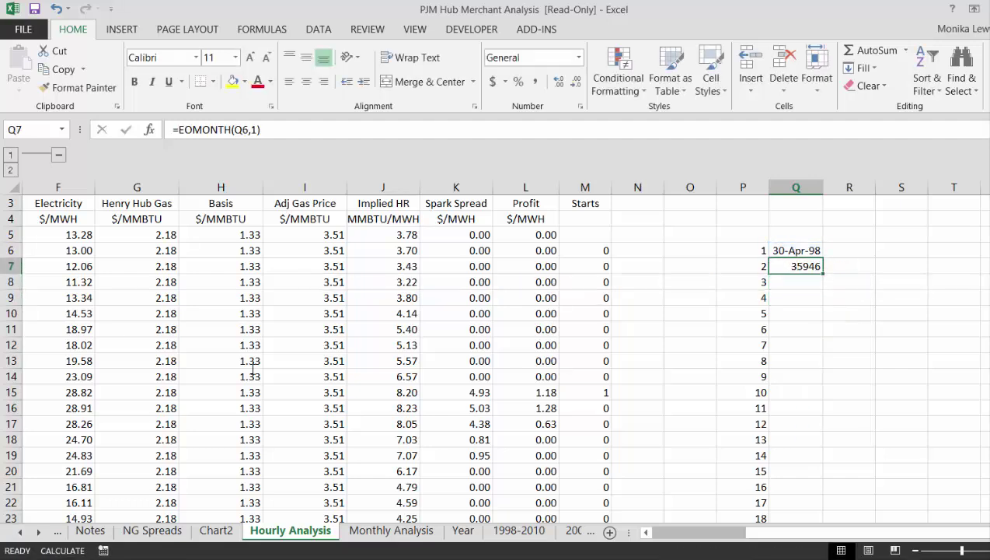
key(ctrl+shift+3)
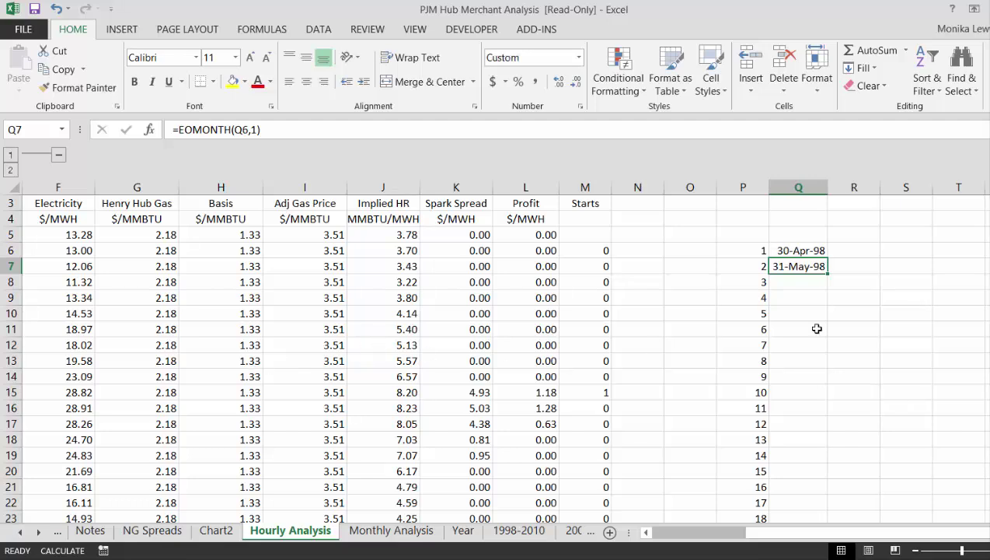
double_click(829, 272)
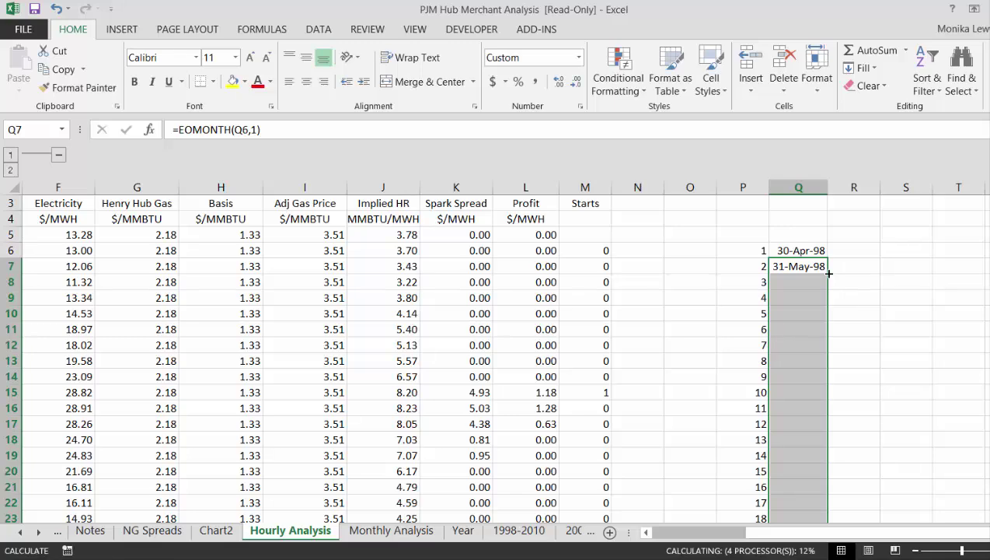
key(Down)
key(Down)
key(Down)
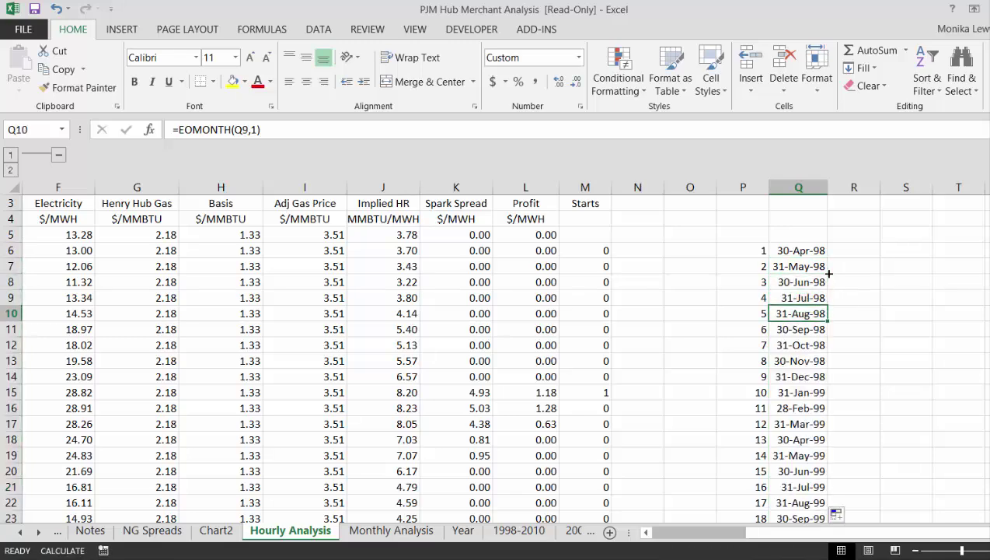
key(ctrl+Down)
- Copy P210:Q210 down through row 225 with Ctrl+D
scroll(829, 272, down, 1)
key(Left)
key(shift+Right)
key(shift+Down)
key(shift+Down)
key(shift+Down)
key(shift+Down)
key(shift+Down)
key(shift+Down)
key(shift+Down)
key(shift+Down)
key(shift+Down)
key(shift+Down)
key(shift+Down)
key(shift+Down)
key(shift+Down)
key(shift+Down)
key(shift+Down)
key(ctrl+d)
key(Down)
- Enter =P210+1 in P211 and extend the counter down to 220
text(=)
key(Up)
text(+1)
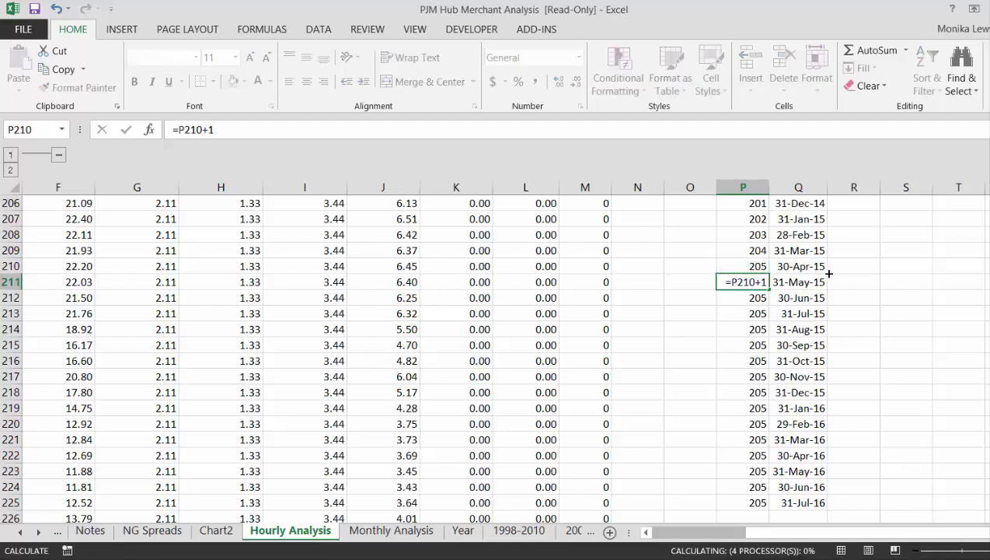
key(Return)
key(Down)
key(Up)
key(Up)
key(shift+Down)
key(shift+Down)
key(shift+Down)
key(shift+Down)
key(shift+Down)
key(shift+Down)
key(shift+Down)
key(shift+Down)
key(shift+Down)
key(shift+Down)
key(shift+Down)
key(shift+Down)
key(shift+Down)
key(shift+Down)
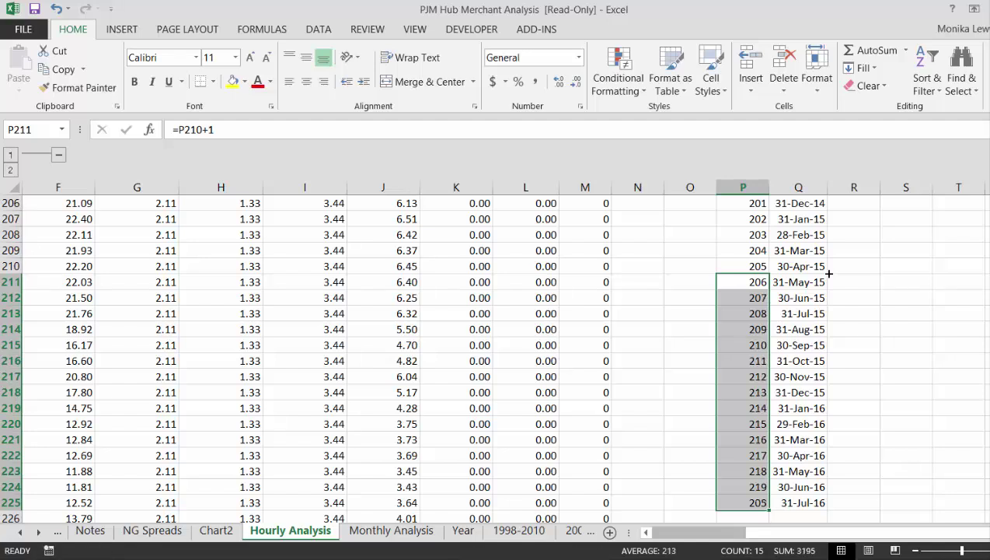
key(Right)
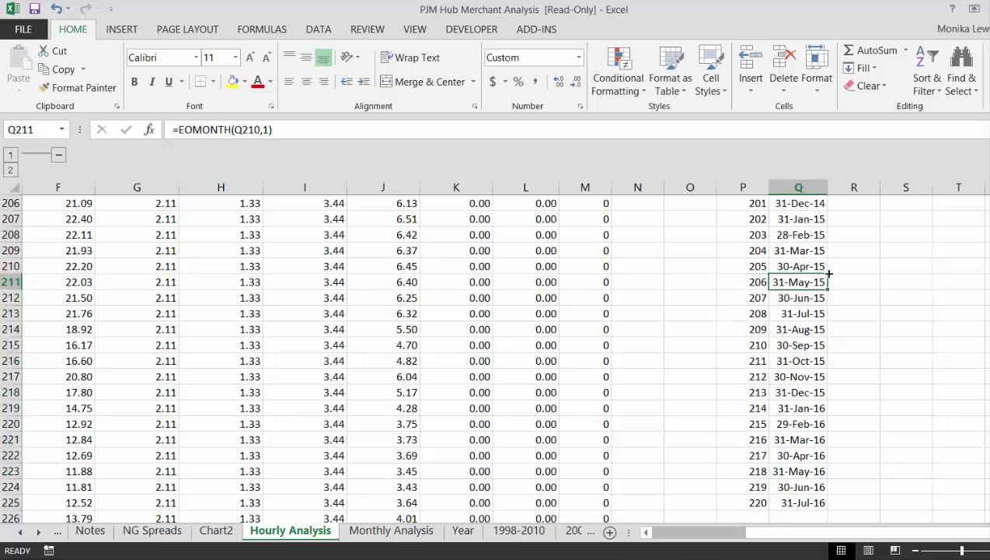
key(Up)
key(Up)
key(Up)
key(Up)
key(Up)
key(Up)
key(Up)
key(Up)
key(Up)
key(Up)
key(Up)
key(Up)
key(Up)
key(Up)
key(Up)
key(Up)
key(Up)
key(Up)
key(Up)
key(Up)
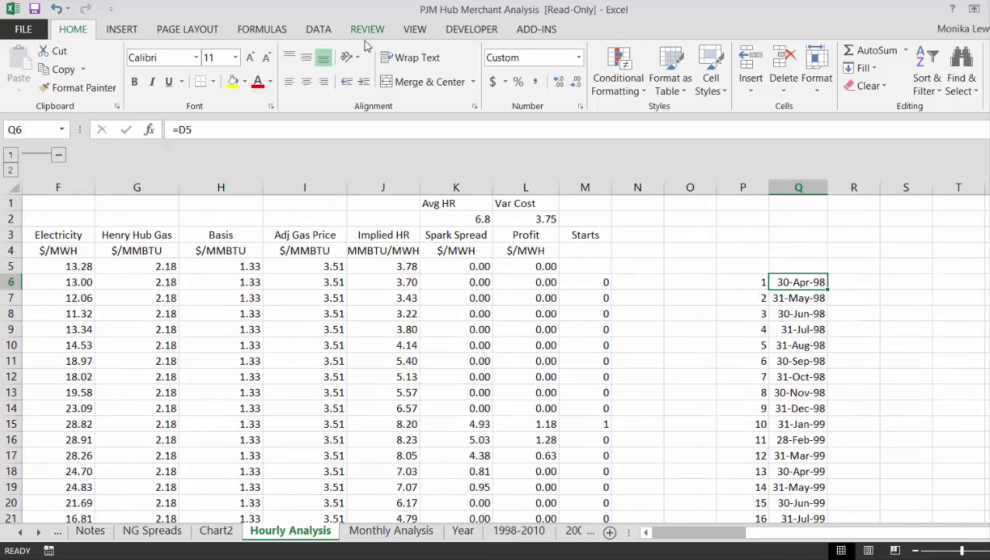
- Open the read_gas_price macro's code in the VBA editor and go to the top of Module1
click(457, 34)
click(51, 74)
click(50, 274)
click(346, 264)
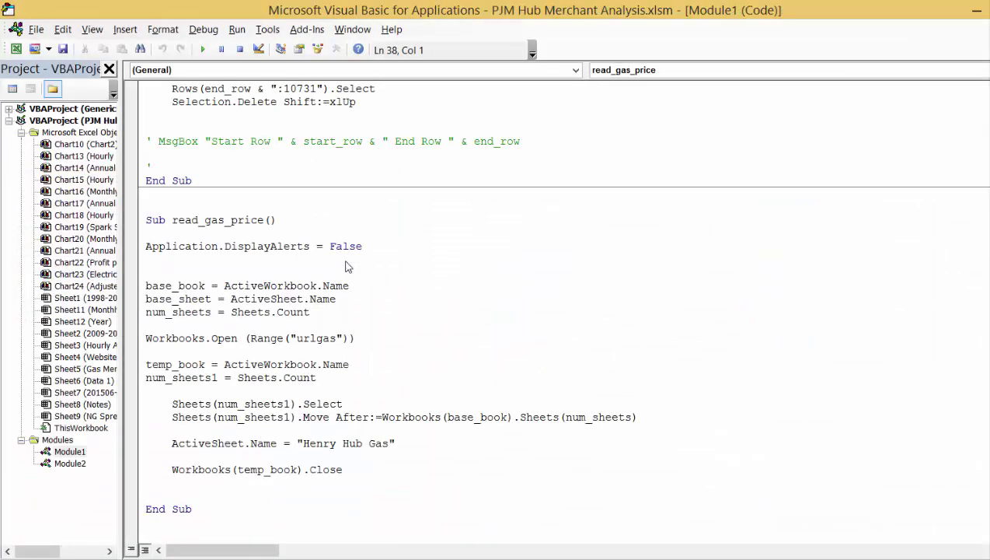
key(Up)
key(Up)
key(Up)
key(Up)
key(Up)
key(Up)
key(Up)
key(Up)
key(Up)
key(Up)
key(Up)
key(Up)
key(Up)
key(Up)
key(Up)
key(Up)
key(Up)
key(Up)
key(Up)
key(Up)
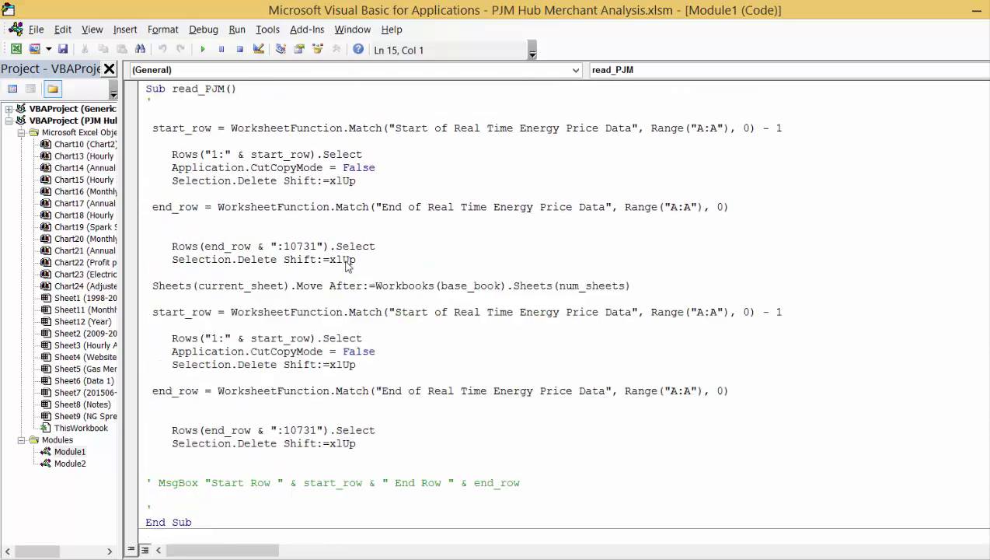
key(Up)
key(Up)
key(Up)
key(Up)
key(Up)
key(Up)
key(Up)
key(Up)
key(Up)
key(Up)
key(Up)
key(Up)
key(Up)
key(Up)
key(Up)
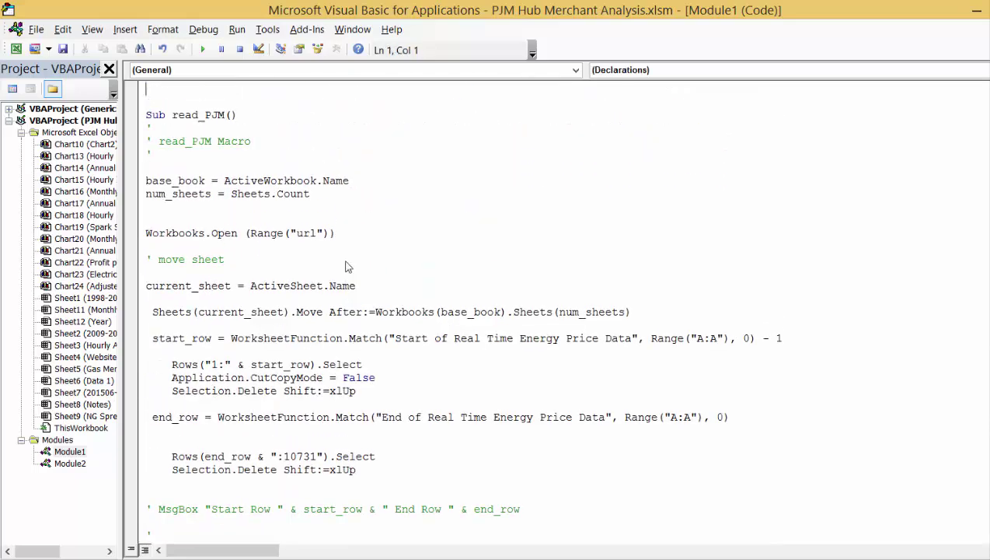
- Start a new Sub calc_range() with a Selection.Calculate statement
text(sub calc_range)
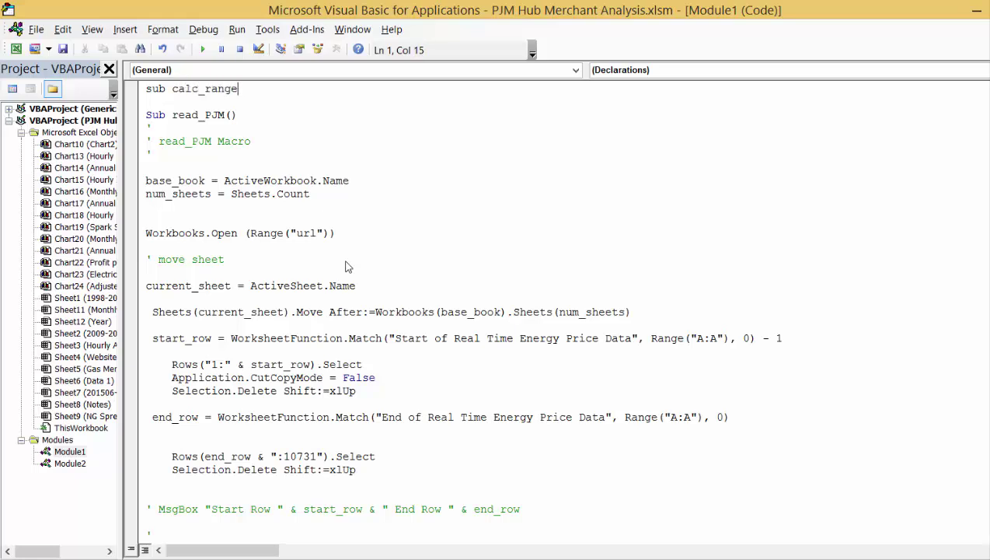
key(Return)
key(Return)
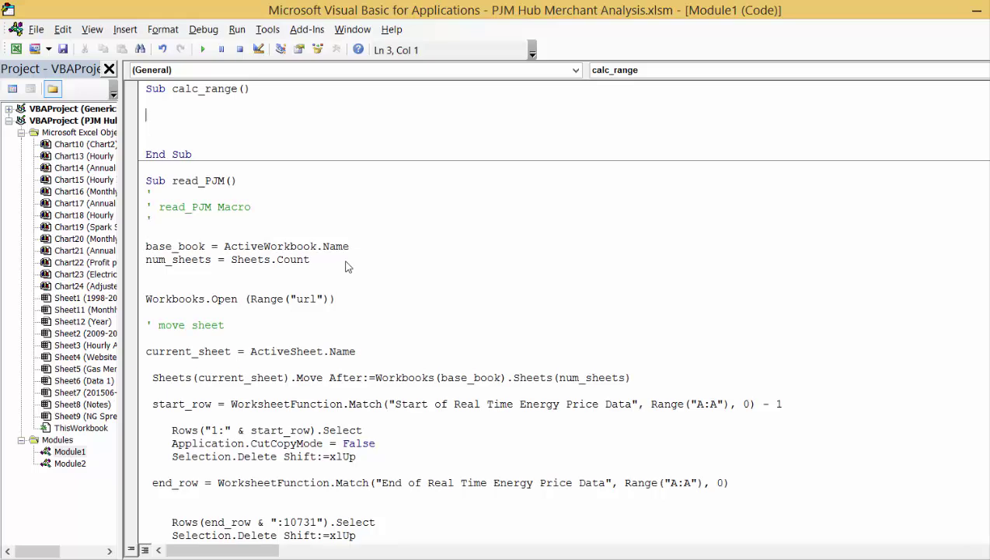
text(range()
key(BackSpace)
key(BackSpace)
key(BackSpace)
key(BackSpace)
key(BackSpace)
key(BackSpace)
text(selection.ran)
key(BackSpace)
key(BackSpace)
key(BackSpace)
text(ca)
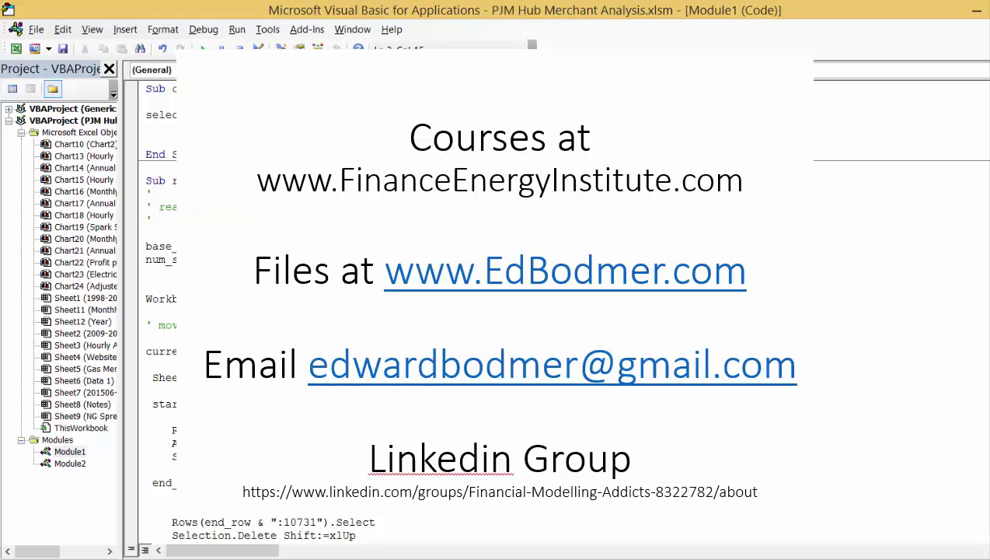
- Delete the old Selection.Calculate statement and the extra blank line from calc_range
click(146, 140)
key(BackSpace)
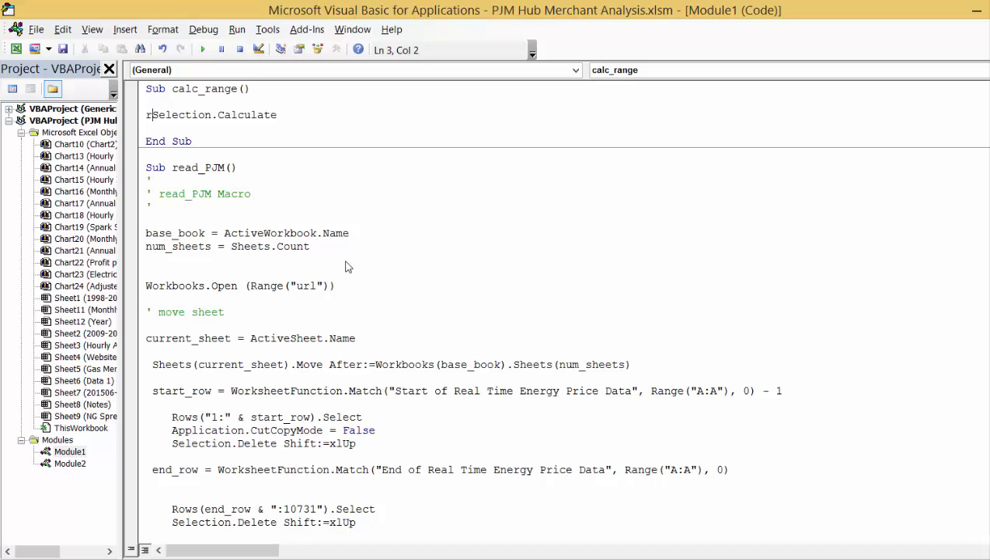
text(a)
key(BackSpace)
key(BackSpace)
text(ange.)
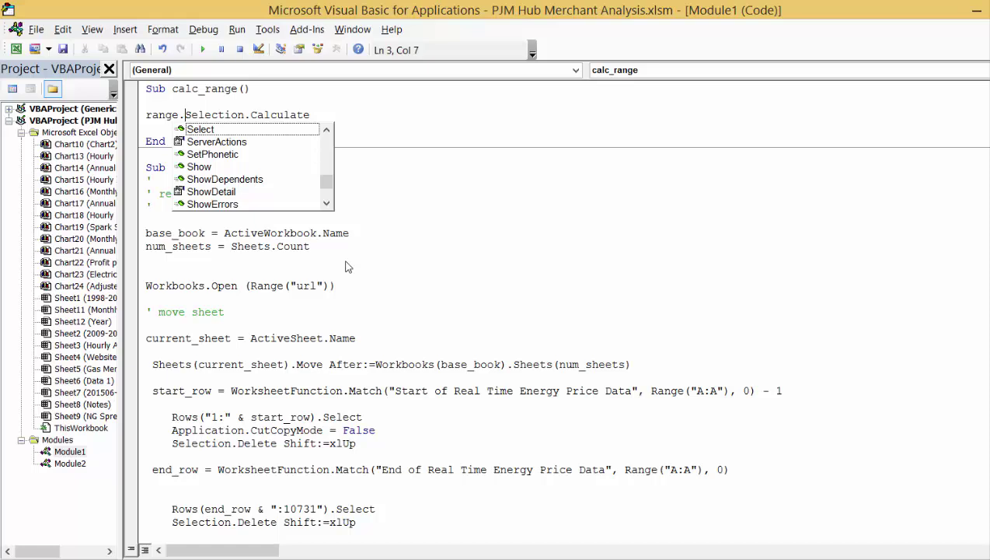
key(Escape)
key(BackSpace)
key(BackSpace)
key(BackSpace)
key(BackSpace)
key(BackSpace)
key(BackSpace)
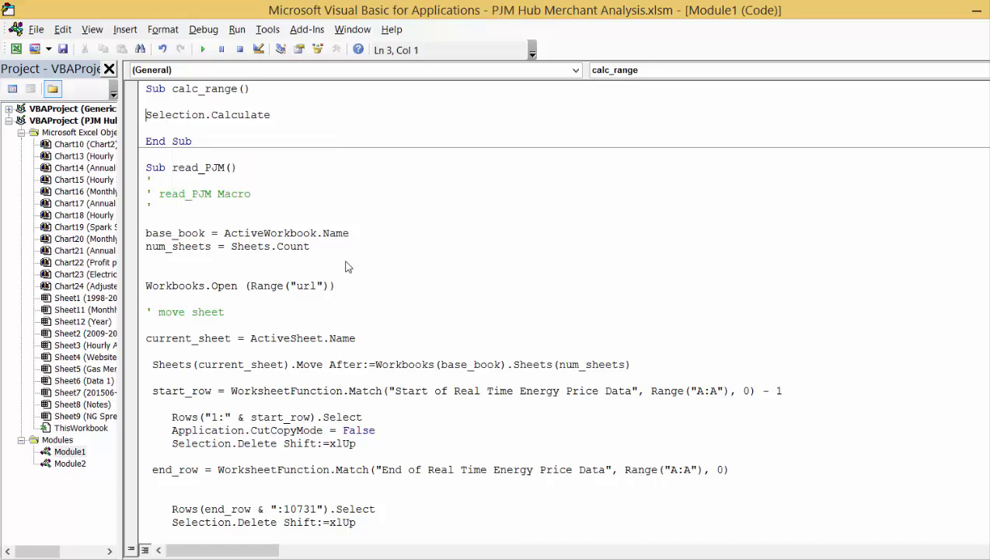
key(Delete)
key(Delete)
key(Delete)
key(Delete)
key(Delete)
key(Delete)
key(Delete)
key(Delete)
key(Delete)
key(Delete)
key(Delete)
key(Delete)
key(Delete)
key(Delete)
key(Delete)
key(Delete)
key(Delete)
key(Delete)
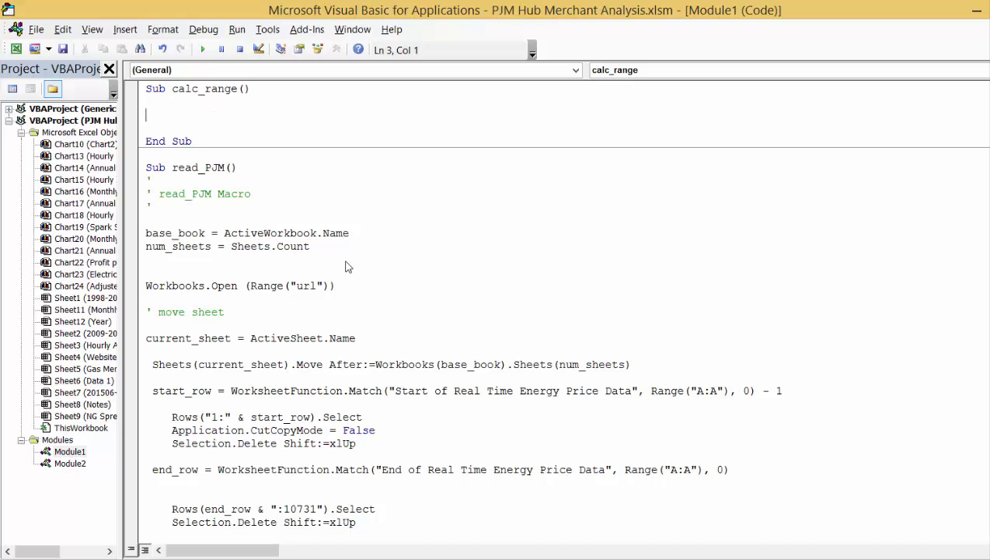
- Write range_name = Selection.Address followed by Range(range_name).Calculate in calc_range
key(Return)
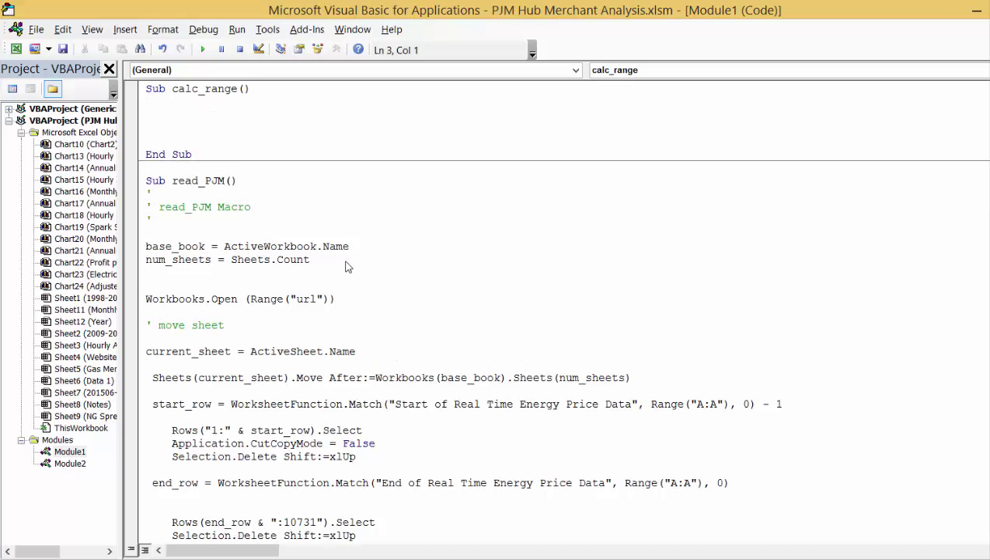
text(range_name = se)
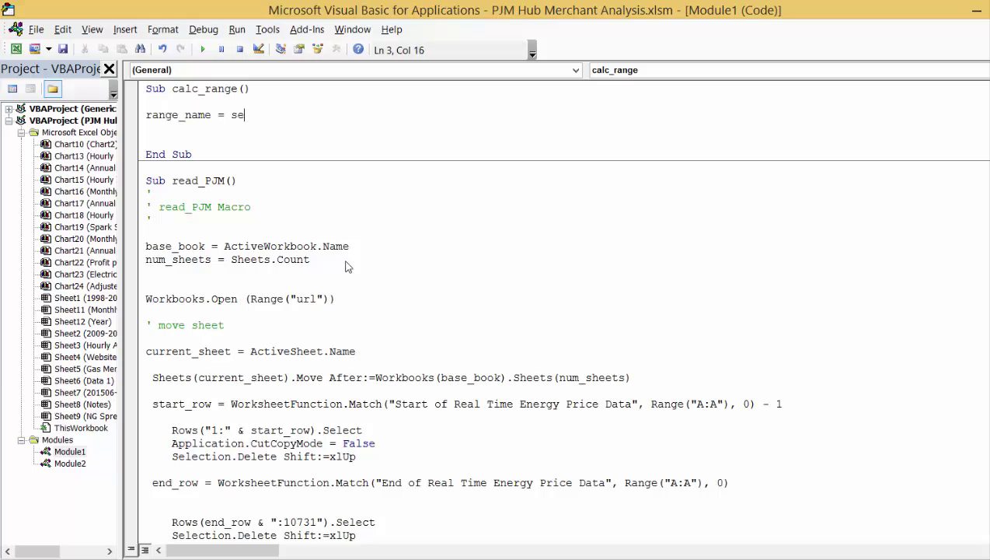
key(BackSpace)
text(election.s)
key(BackSpace)
text(address)
key(Return)
key(Return)
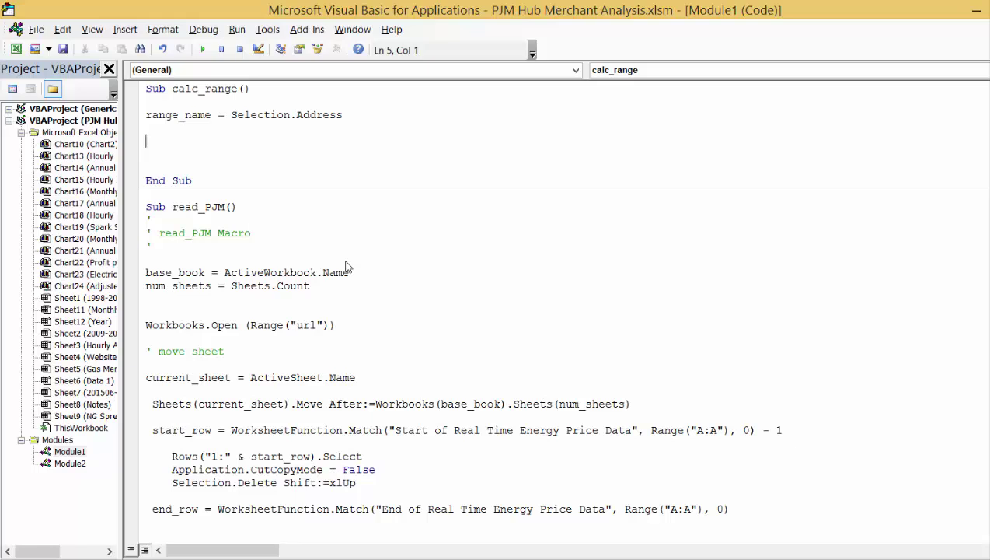
text(range(ra)
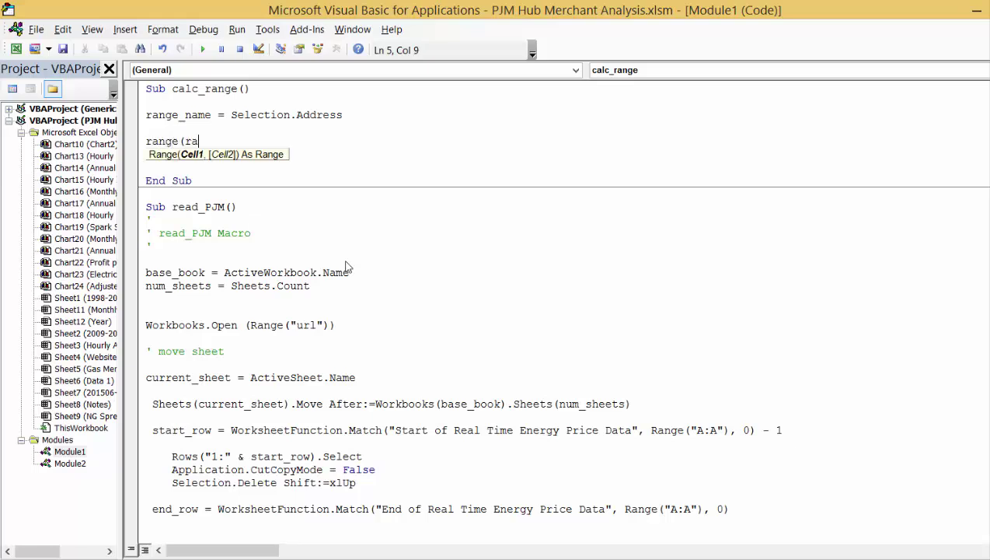
text(nge_name))
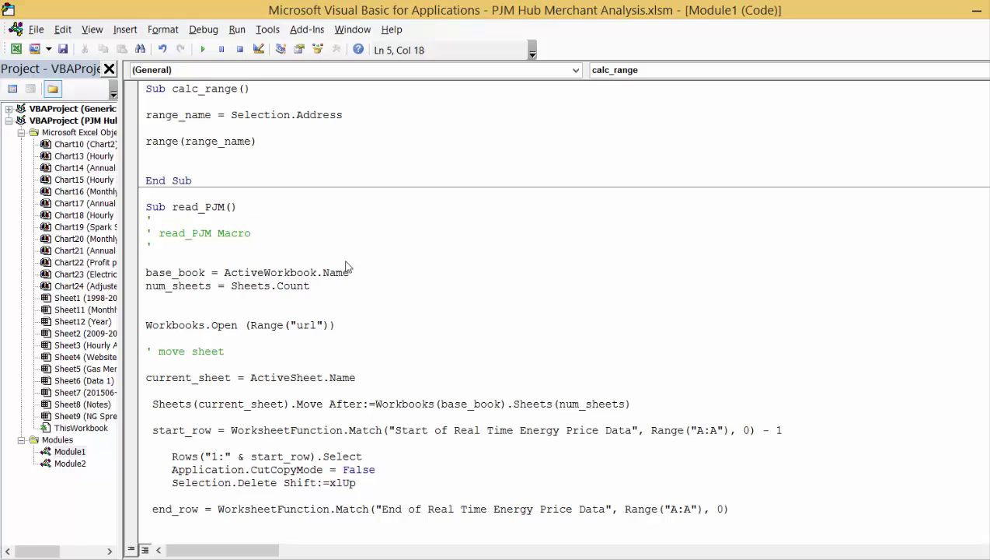
text(.ca)
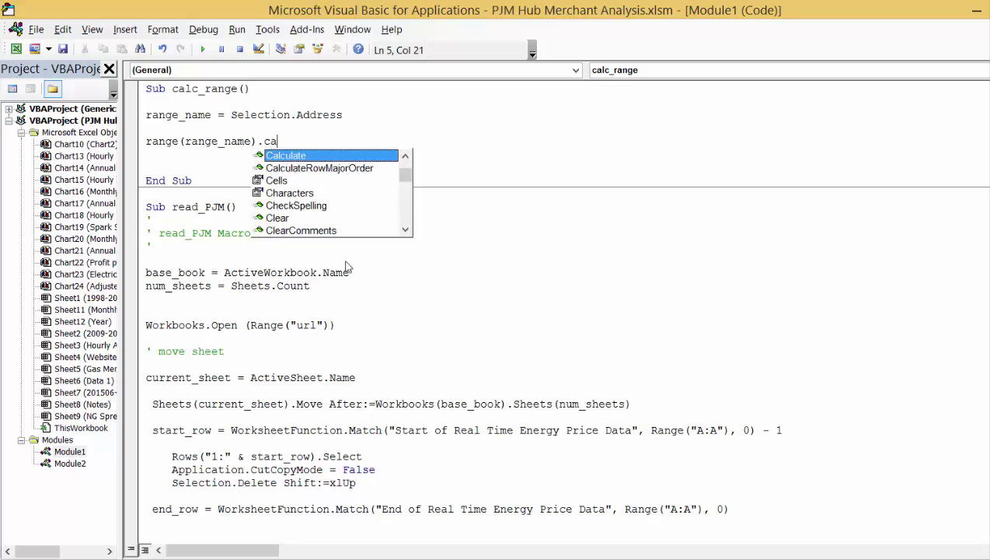
key(Tab)
key(Return)
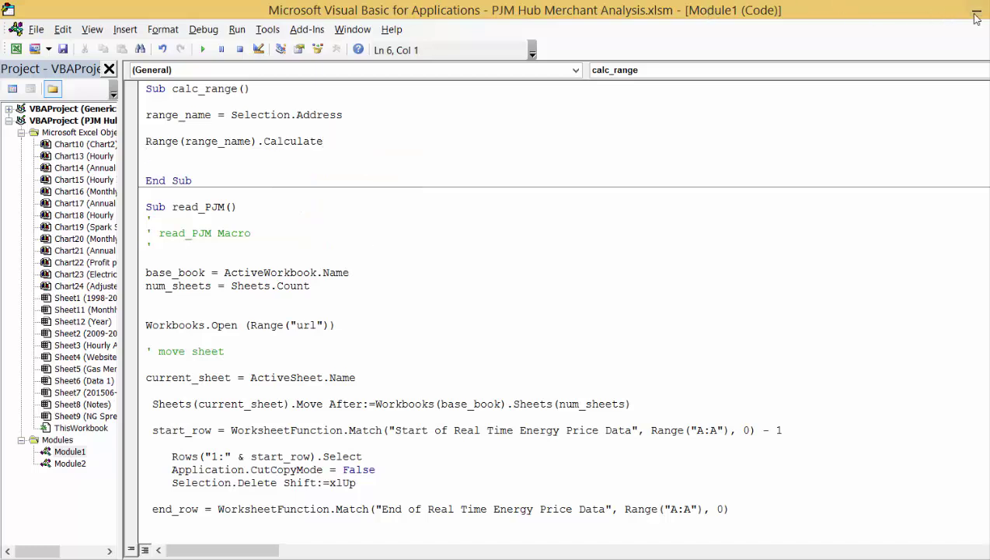
- Assign the keyboard shortcut Ctrl+Shift+S to the calc_range macro
scroll(555, 311, down, 1)
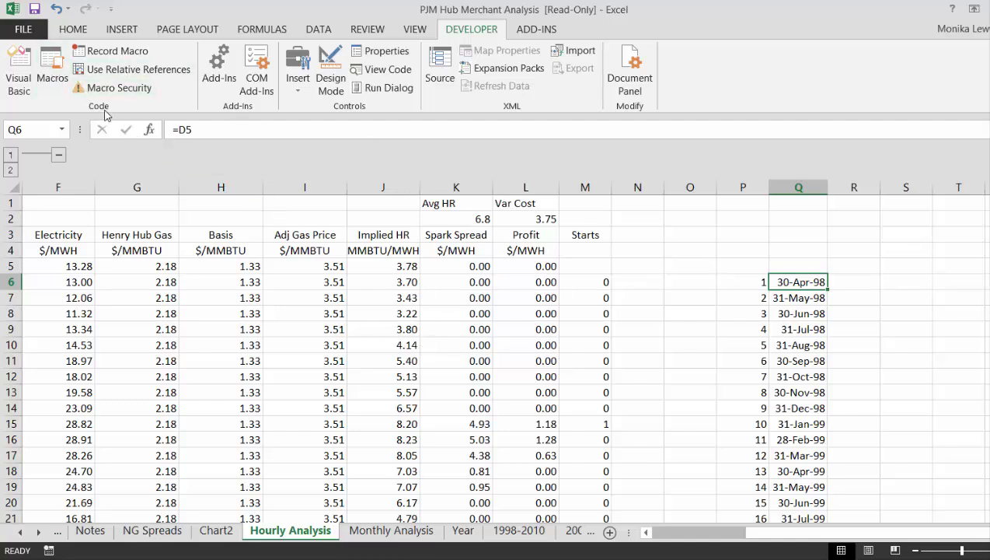
click(52, 68)
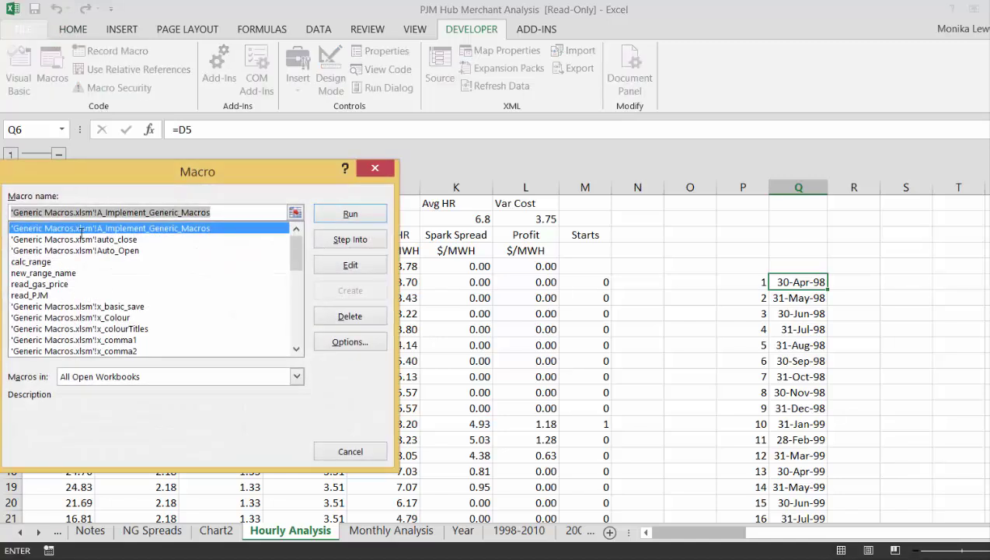
click(49, 264)
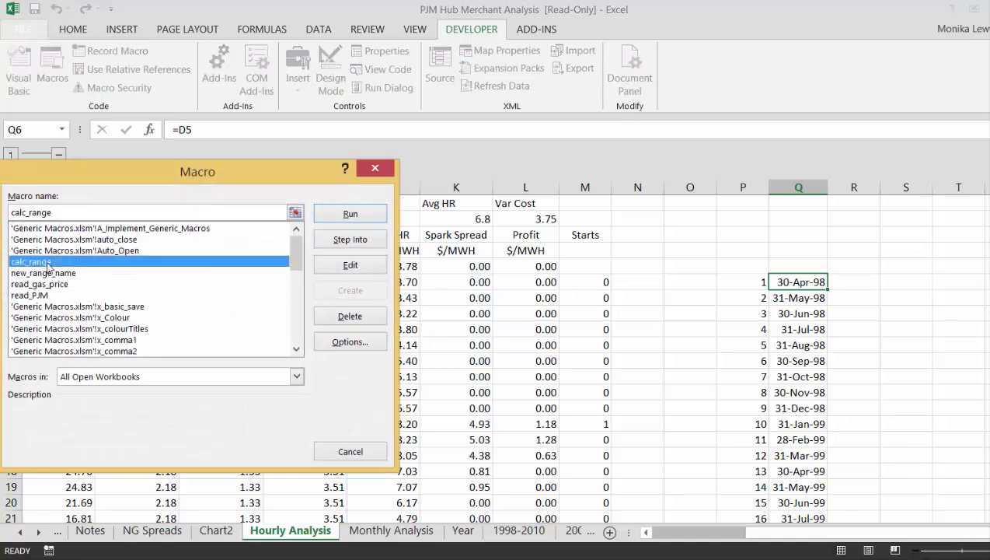
click(365, 342)
text(S)
click(248, 400)
click(375, 168)
- Set the workbook's calculation mode to Manual
click(271, 33)
click(865, 75)
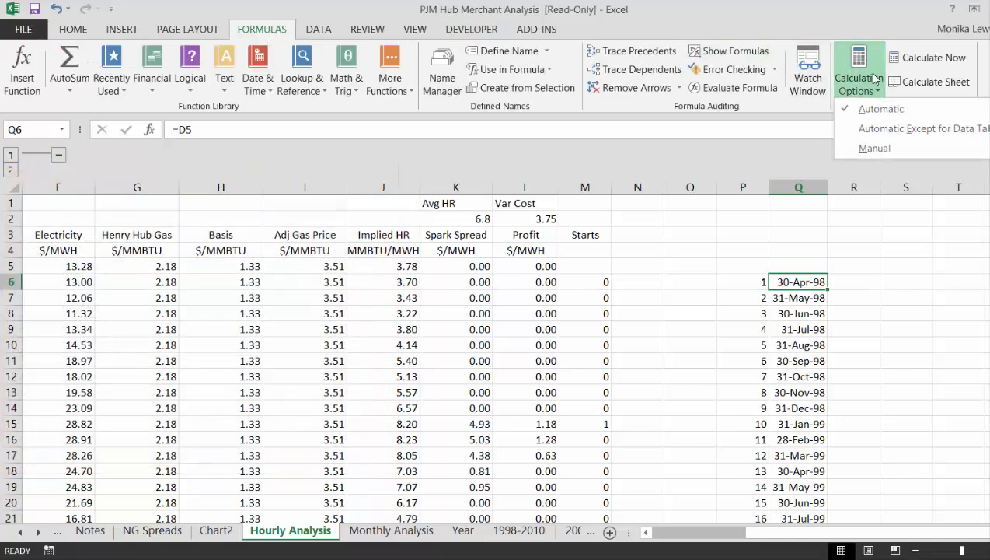
click(862, 150)
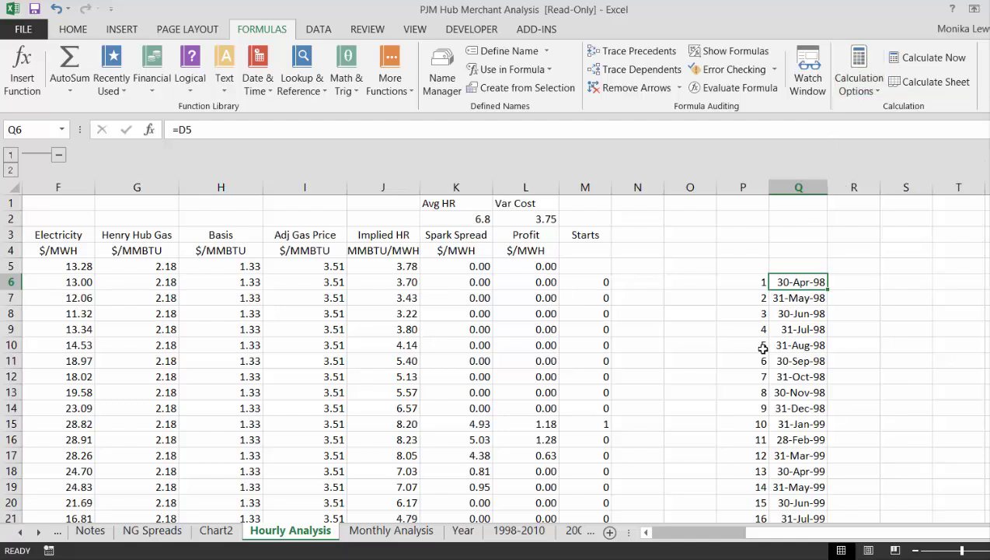
key(Left)
- Fill the month numbers and month-end dates in P:Q down to row 231 and recalculate
key(shift+Right)
key(ctrl+shift+Down)
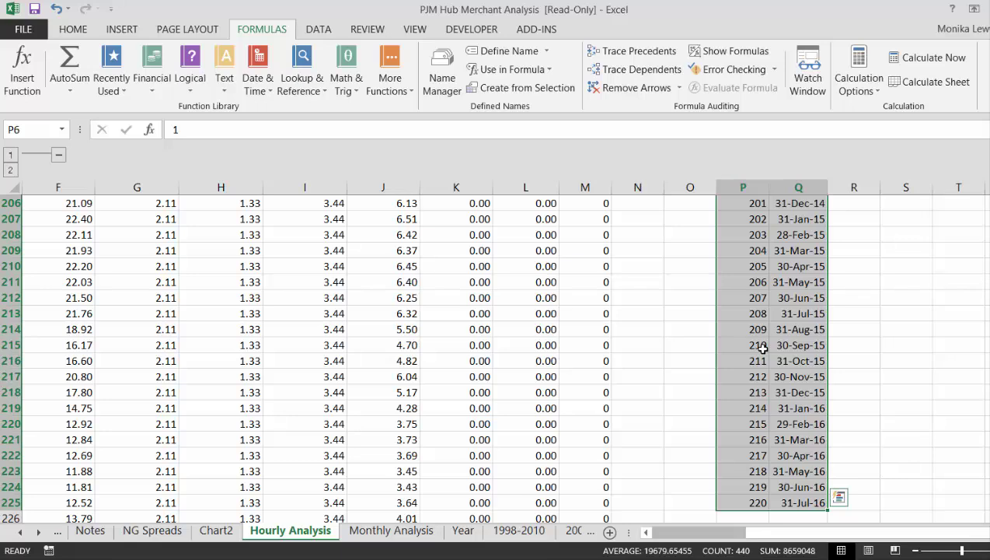
key(ctrl+Down)
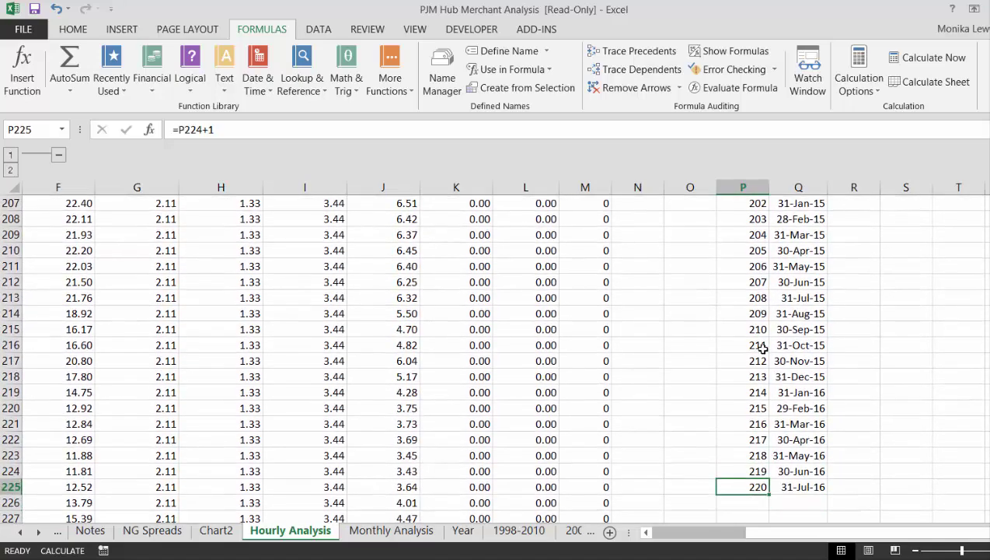
key(shift+Right)
key(shift+Down)
key(shift+Down)
key(shift+Down)
key(shift+Down)
key(shift+Down)
key(shift+Down)
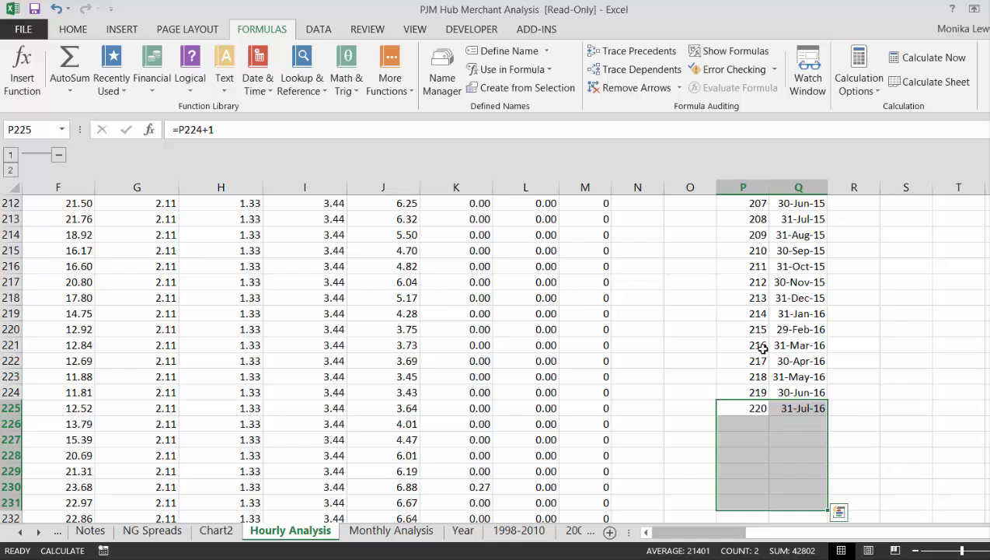
key(ctrl+d)
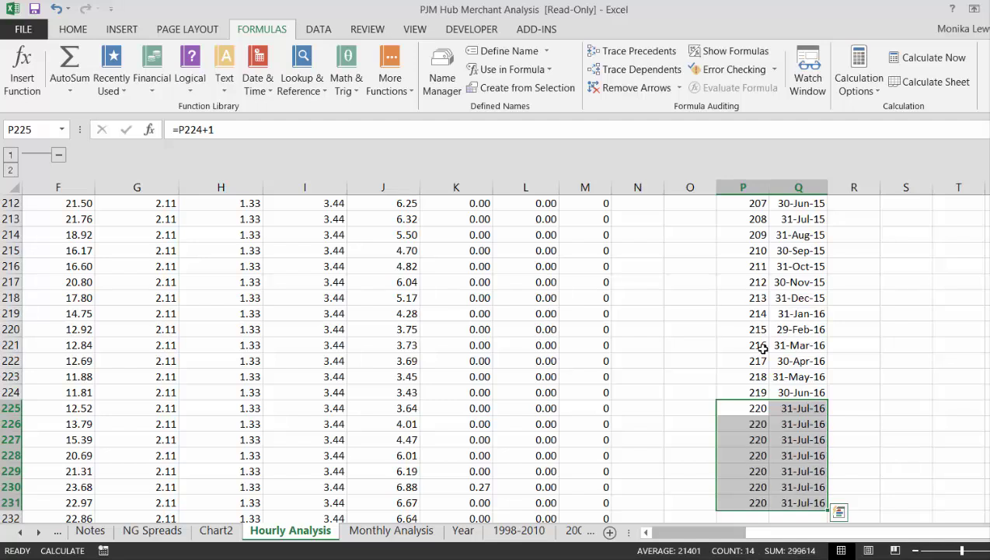
key(shift+F9)
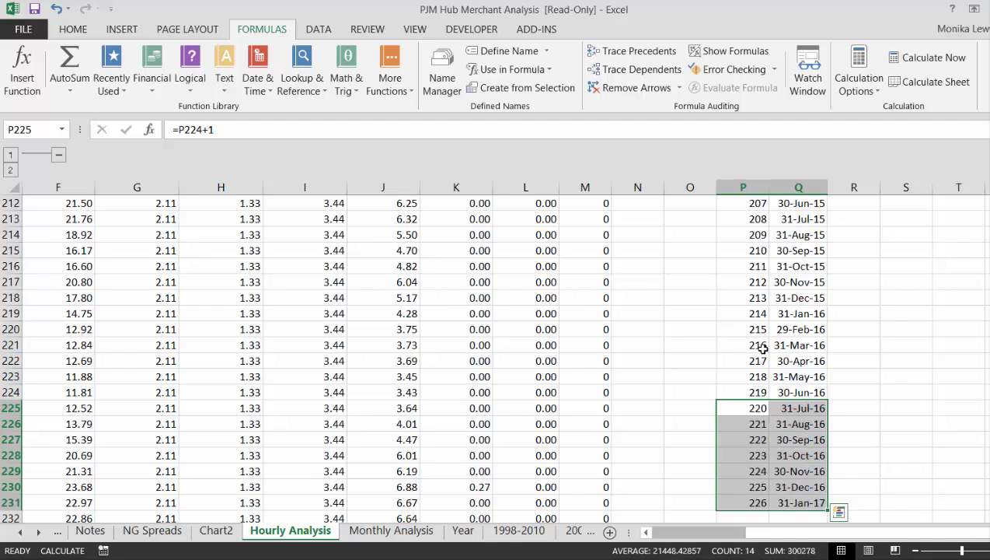
- Clear the surplus months in P215:Q231 so the list ends at 209 / 31-Aug-15
key(Up)
key(Up)
key(Up)
key(Up)
key(Up)
key(Up)
key(Up)
key(Up)
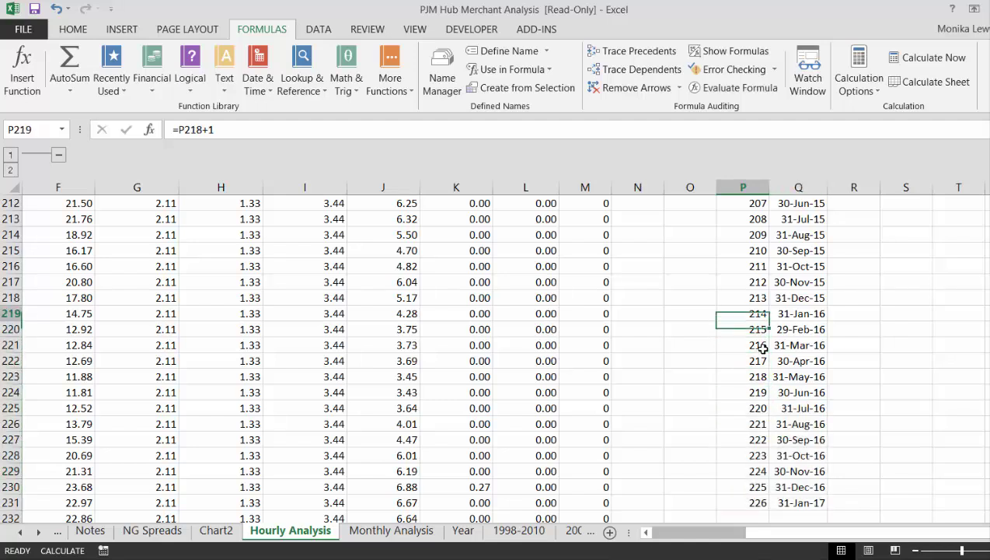
key(Up)
key(Up)
key(Up)
key(Down)
key(shift+Right)
key(ctrl+shift+Down)
key(Delete)
key(Up)
key(ctrl+Up)
scroll(763, 347, up, 1)
- Enter =AVERAGEIF(D:D,Q6,F:F) in R6 to average the month's electricity prices
key(Down)
key(Right)
key(Right)
text(=ave)
key(Down)
key(Down)
key(Down)
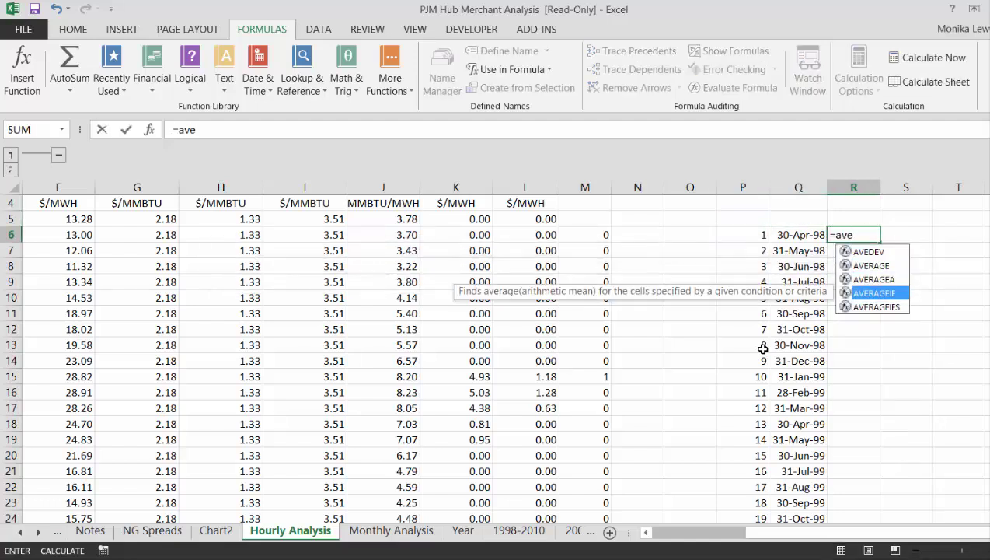
key(Tab)
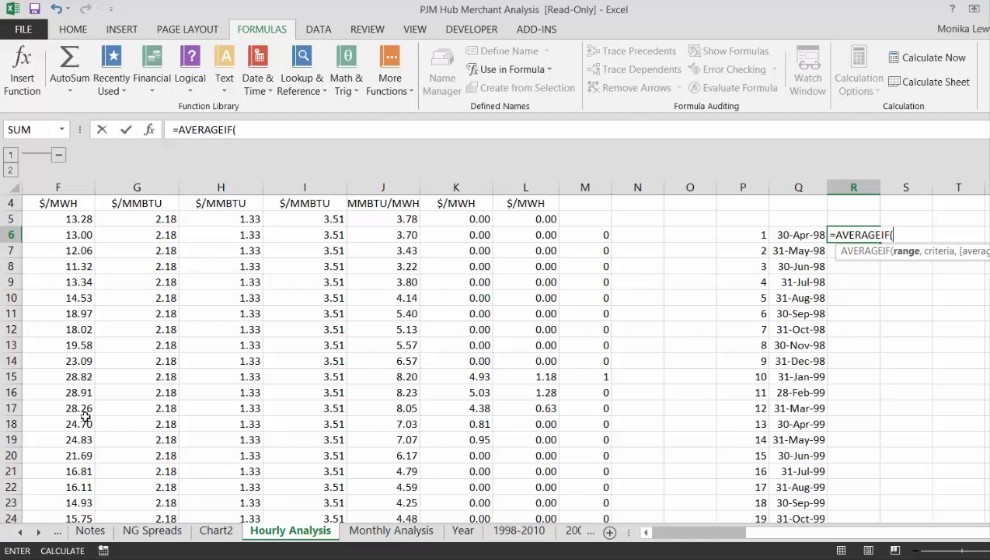
key(Left)
key(Left)
key(Left)
key(Left)
key(Left)
key(ctrl+Left)
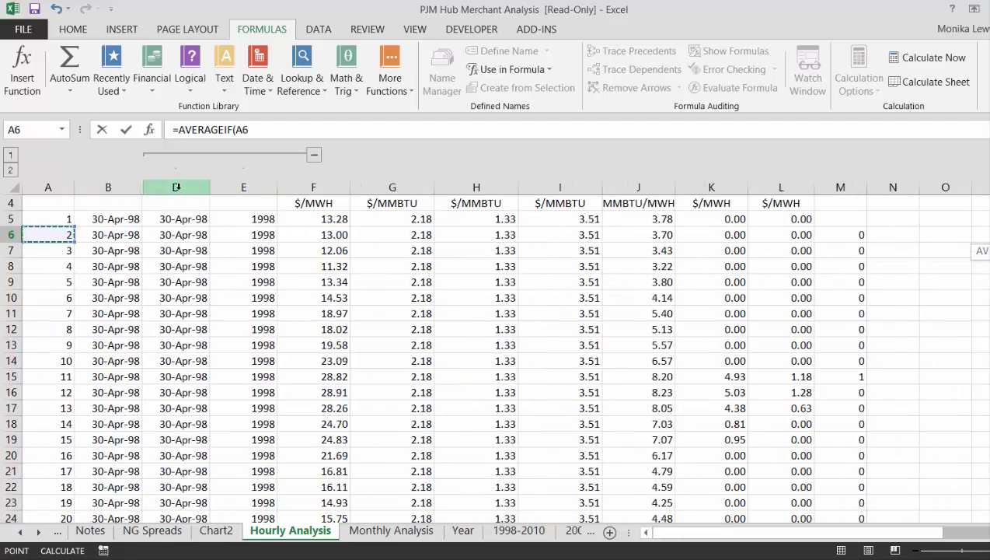
click(176, 188)
text(,)
key(Left)
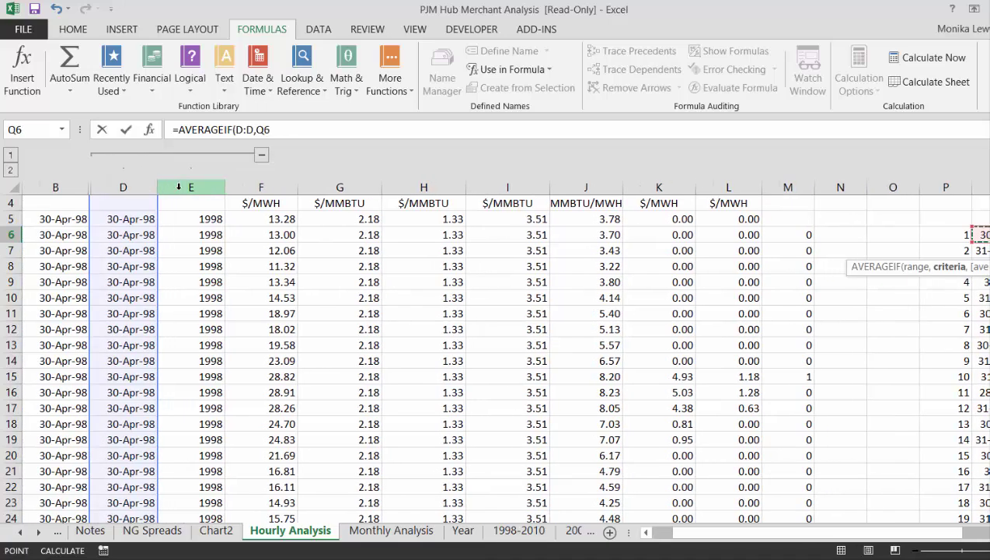
text(,)
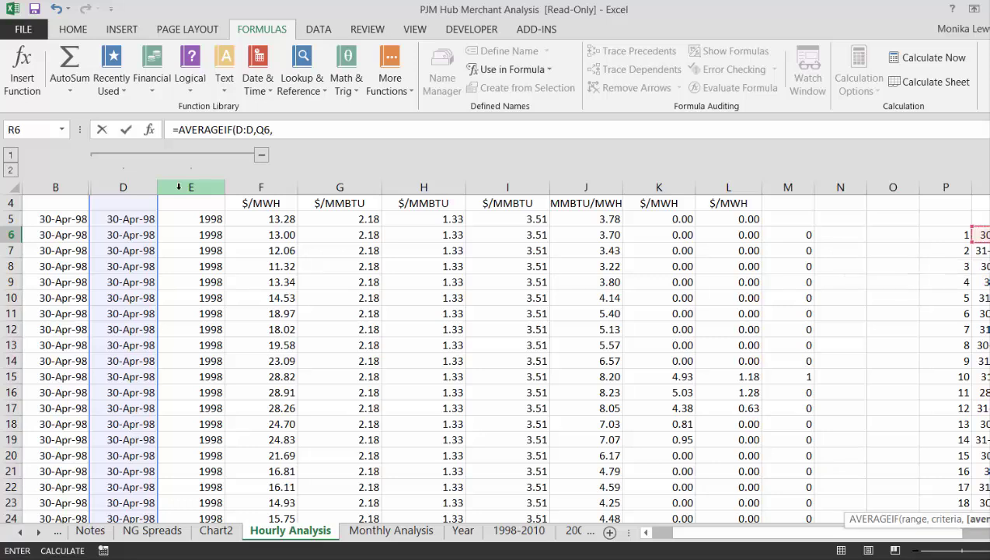
click(278, 187)
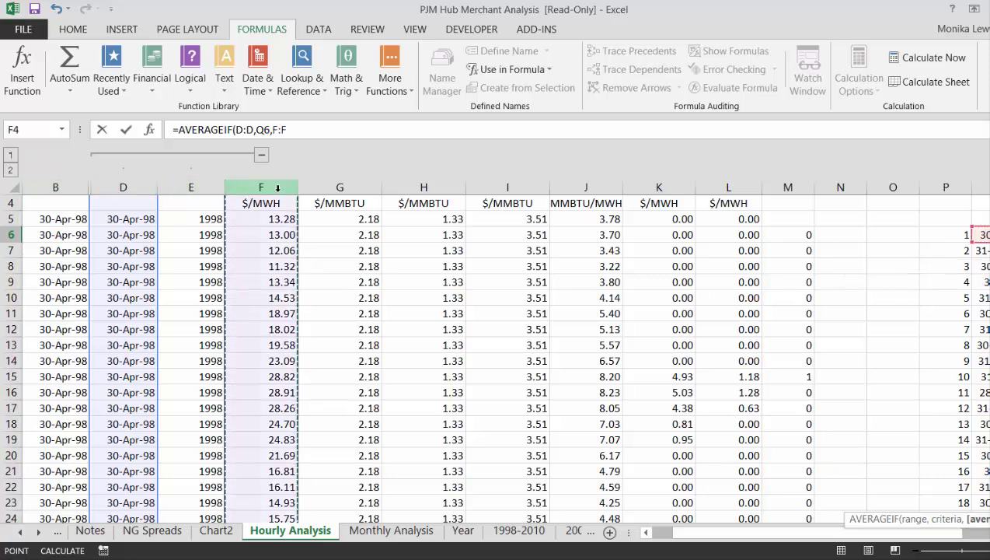
key(Return)
- Fill the AVERAGEIF formula down column R and recalculate with F9
key(Up)
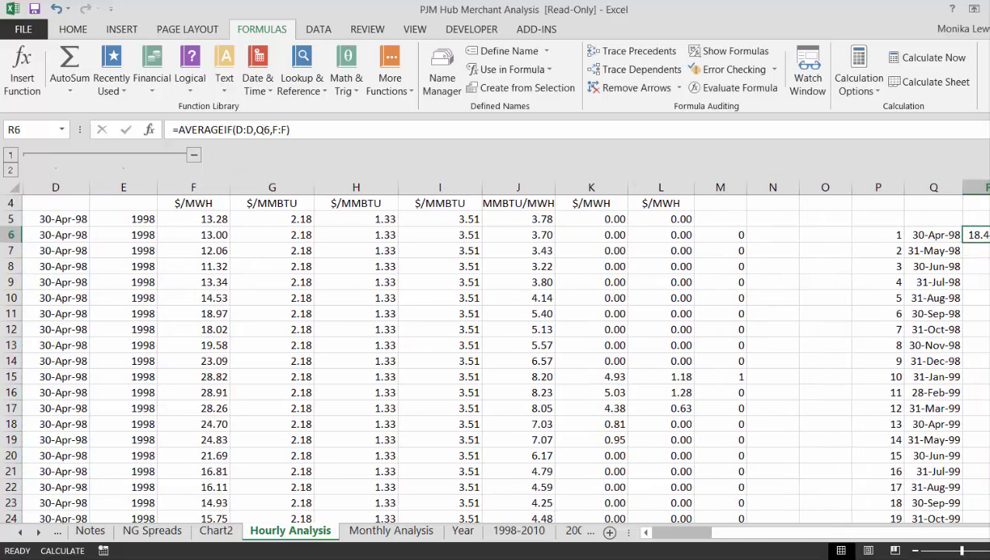
double_click(989, 242)
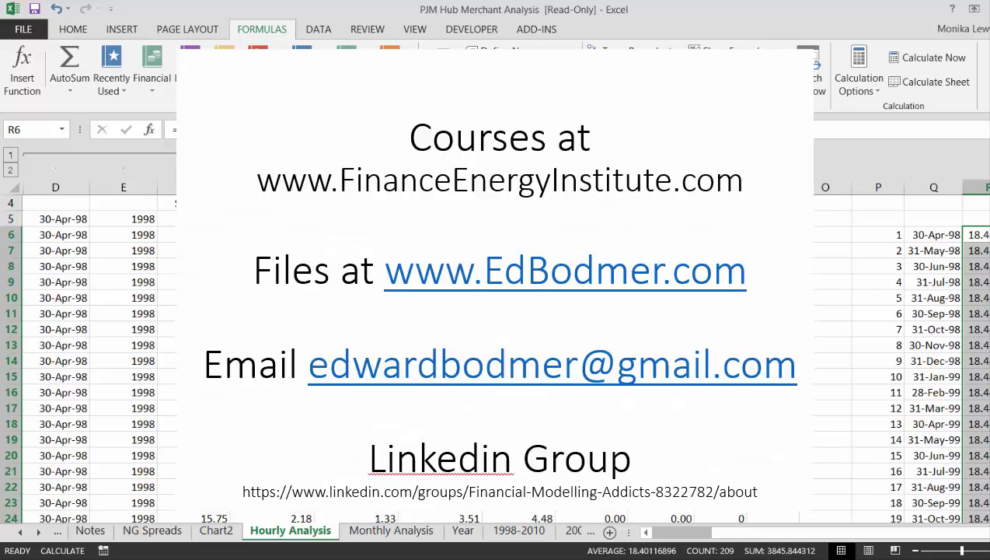
key(F9)
- Select the whole of column G, right after Electricity, to insert a blank column there
key(Down)
key(Down)
key(Down)
key(Right)
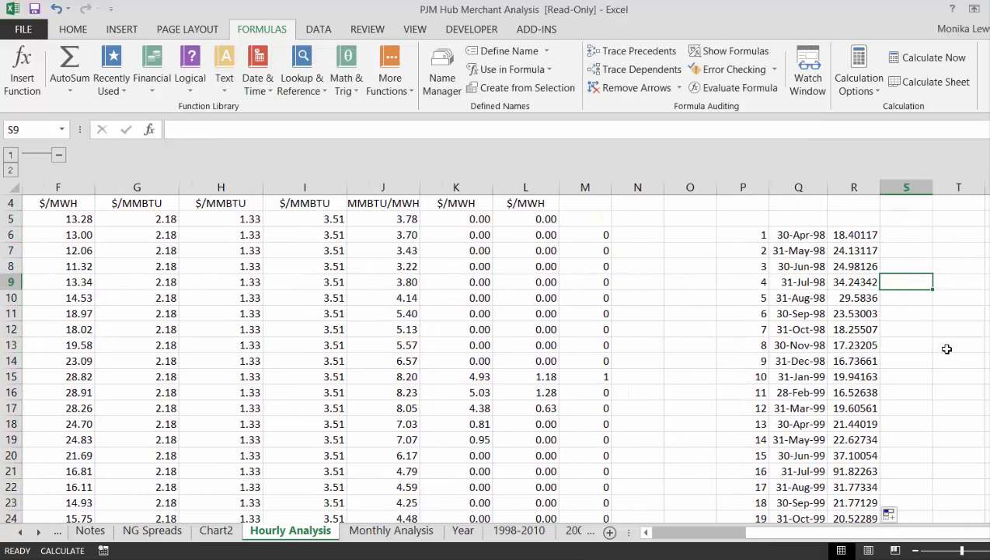
key(Left)
key(Up)
key(Up)
key(Up)
key(ctrl+shift+Down)
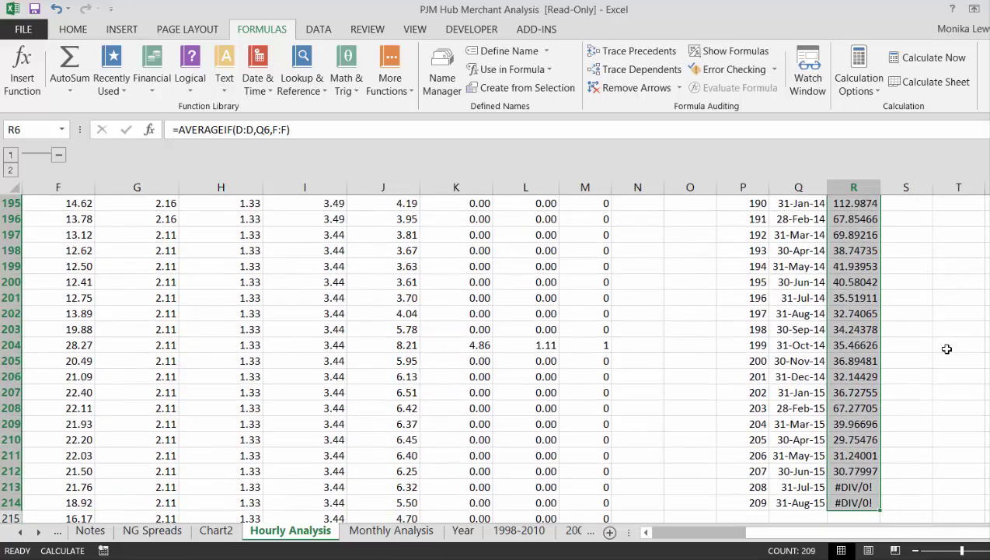
key(ctrl+BackSpace)
key(Up)
key(Up)
key(Left)
key(Left)
key(Left)
key(Left)
key(Left)
key(Left)
key(Left)
key(Left)
key(Left)
key(Left)
key(Left)
key(Left)
key(Left)
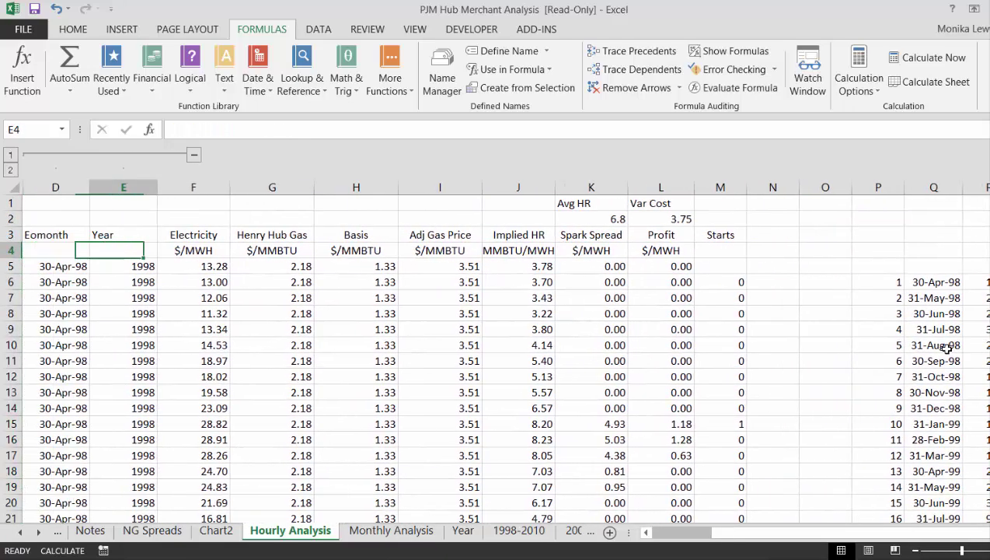
key(Right)
key(Right)
key(ctrl+shift+Down)
key(ctrl+space)
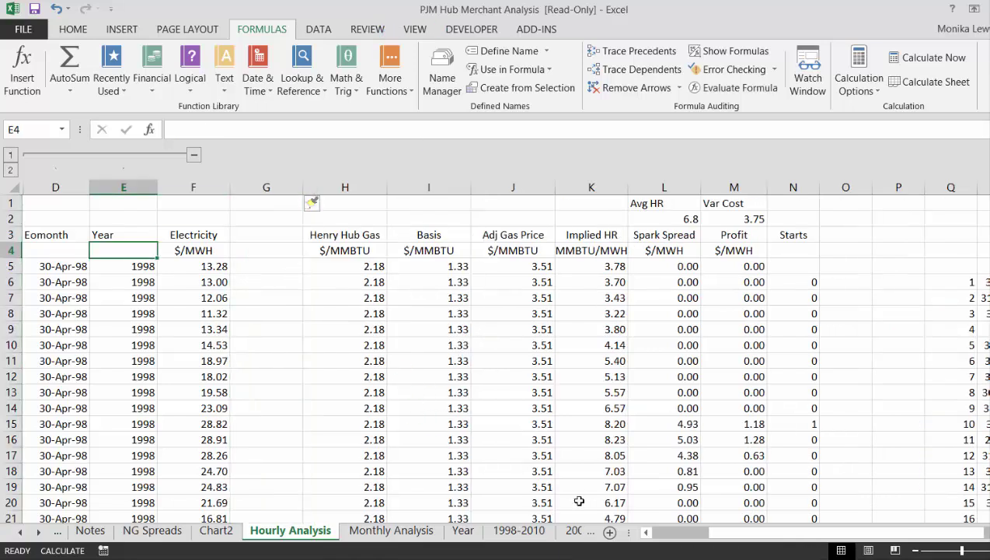
- Label column G with 'Month' in G3 and 'Average' in G4
click(250, 234)
text(Month)
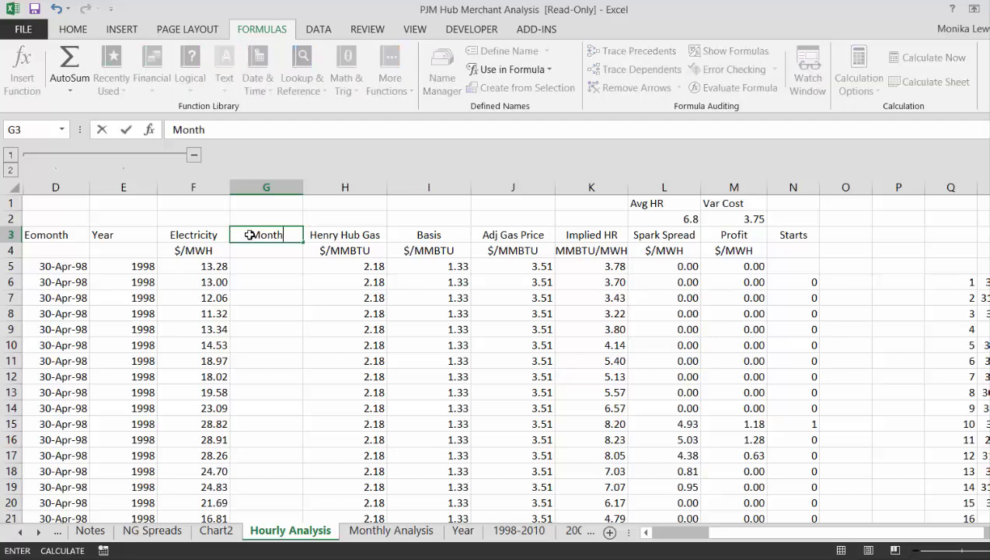
key(Return)
text(Average)
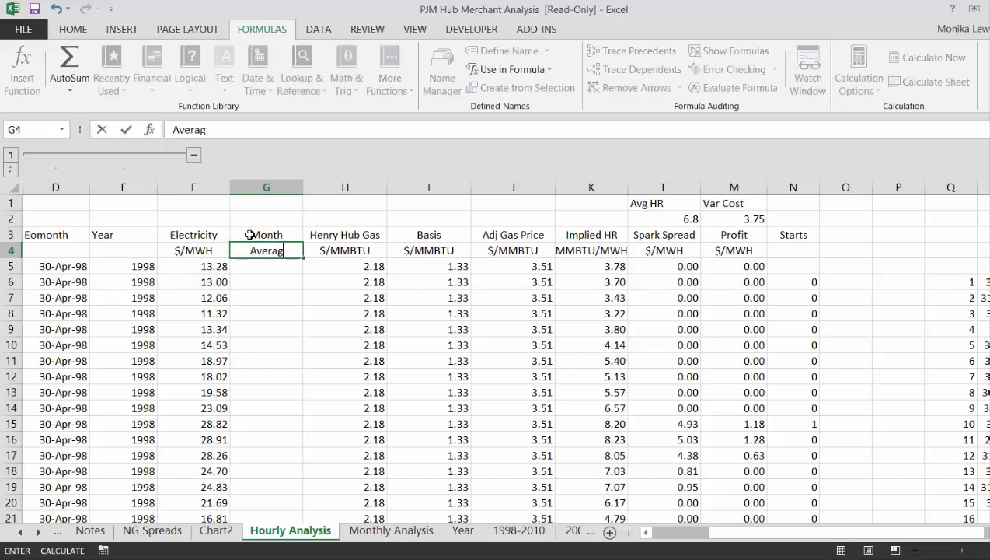
key(Return)
- Enter =LOOKUP(D5,R:R,S:S) in G5
text(=l)
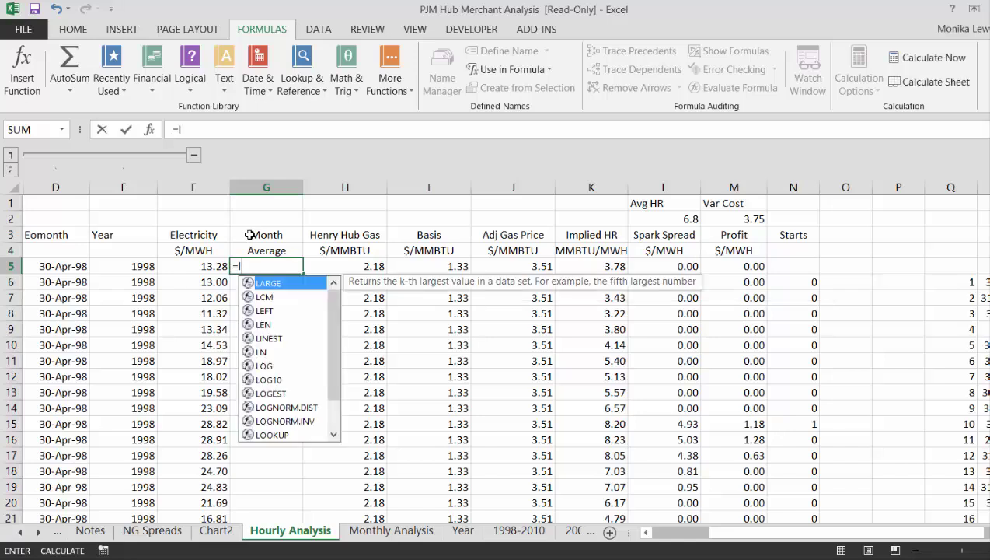
text(oo)
key(Tab)
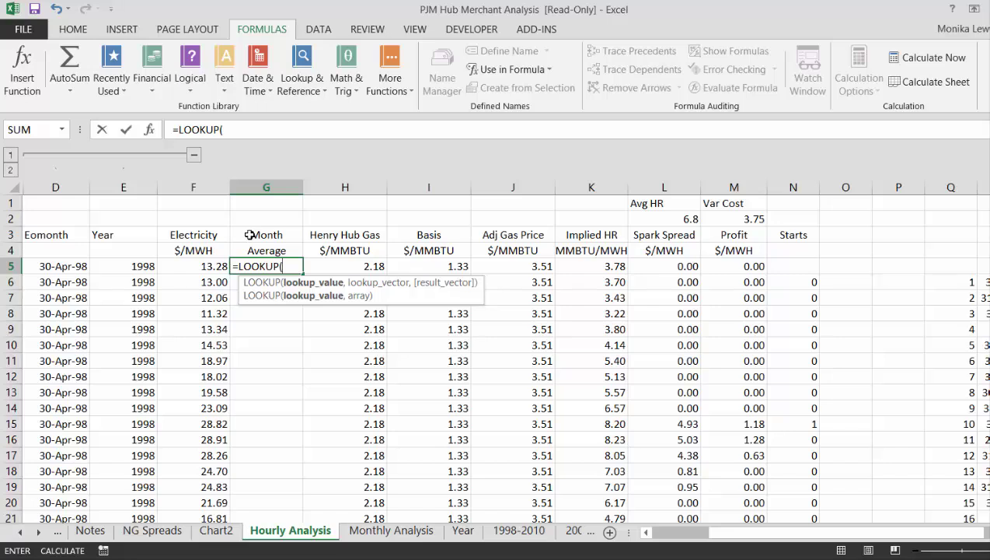
key(Left)
key(Left)
key(Left)
text(,)
key(Right)
key(Right)
key(Right)
key(Right)
key(Right)
key(Right)
key(Right)
key(Right)
key(Right)
key(Right)
key(Right)
key(Right)
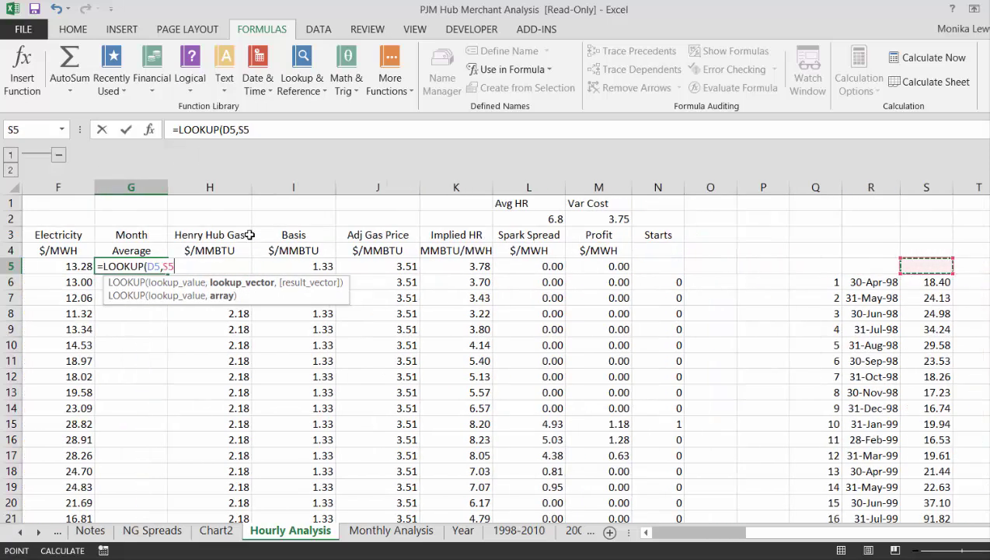
click(859, 184)
text(,)
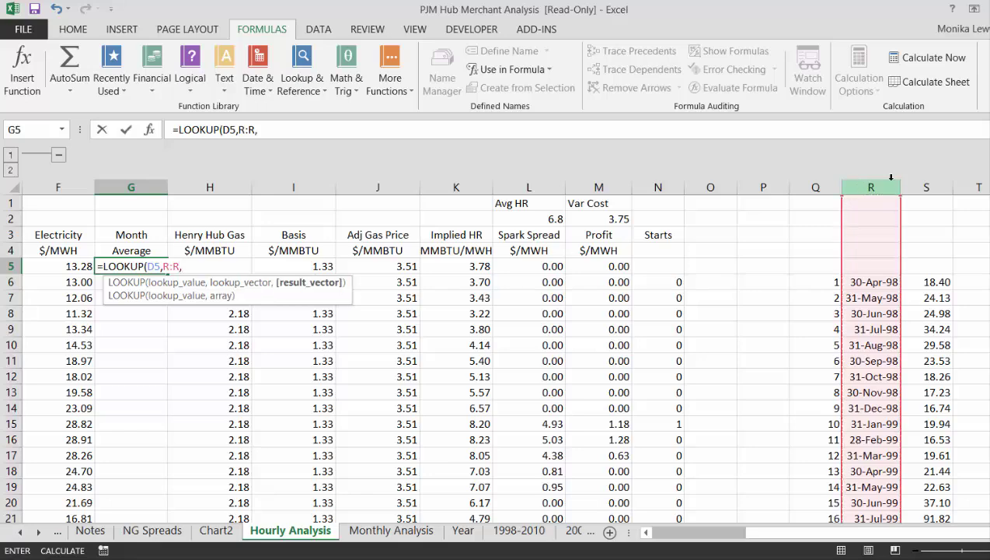
click(927, 183)
key(Return)
key(Left)
key(Left)
key(Left)
key(Right)
key(Right)
key(Right)
key(Up)
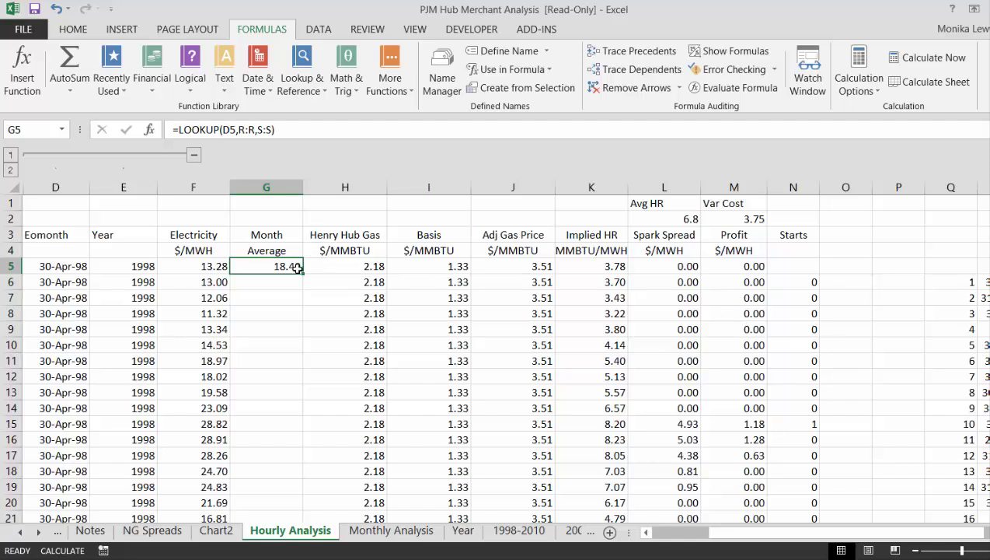
- Fill the LOOKUP formula down to row 150174 and check the filled Month Average values
double_click(304, 273)
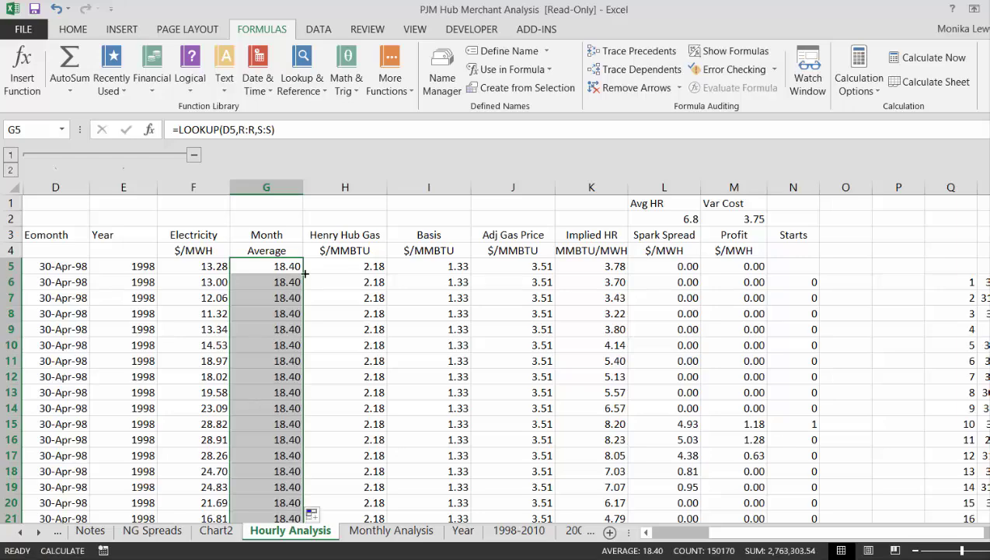
key(Down)
key(ctrl+Down)
key(Down)
key(Up)
key(ctrl+Up)
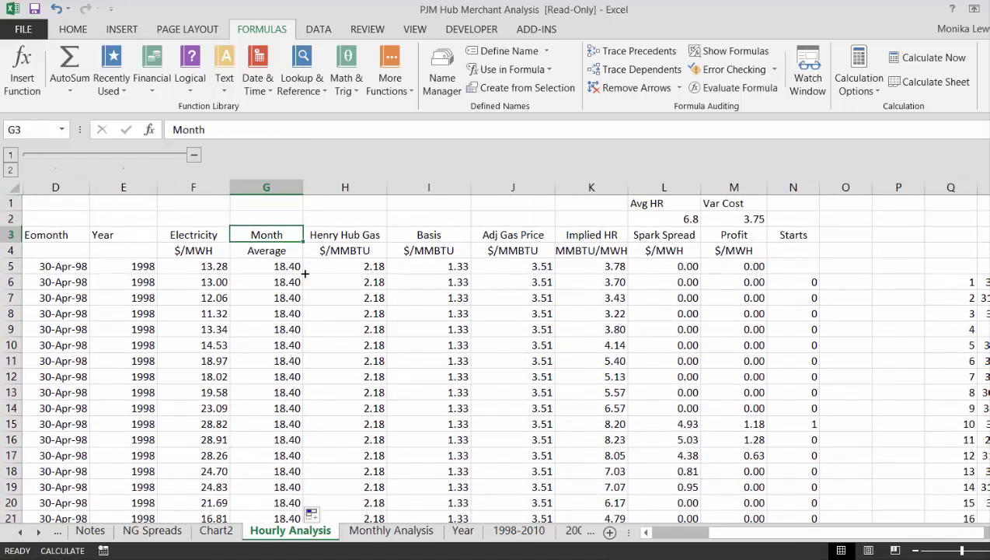
key(Down)
key(Down)
key(ctrl+shift+Down)
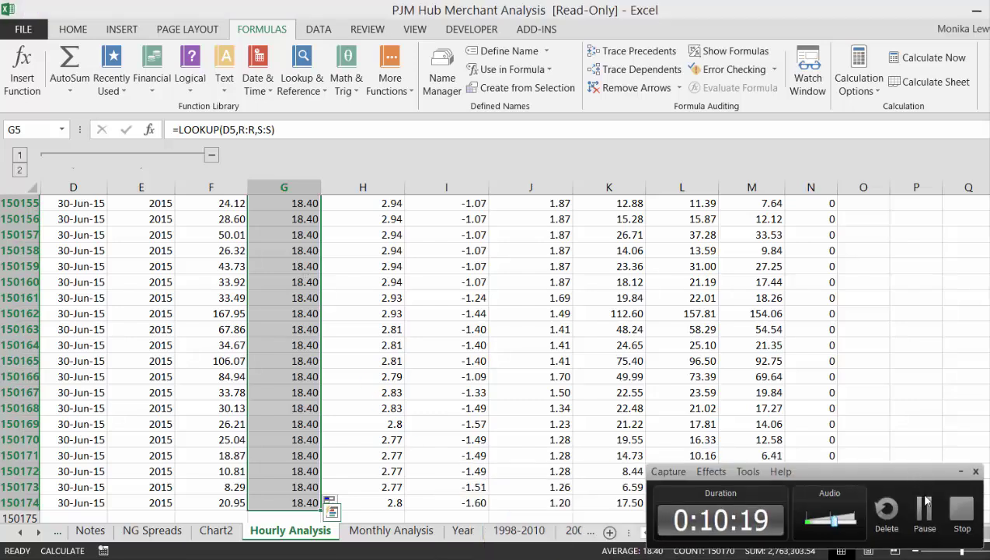
- Review the calc_range macro's Selection.Calculate code in the VBA editor, then minimize the editor
click(924, 510)
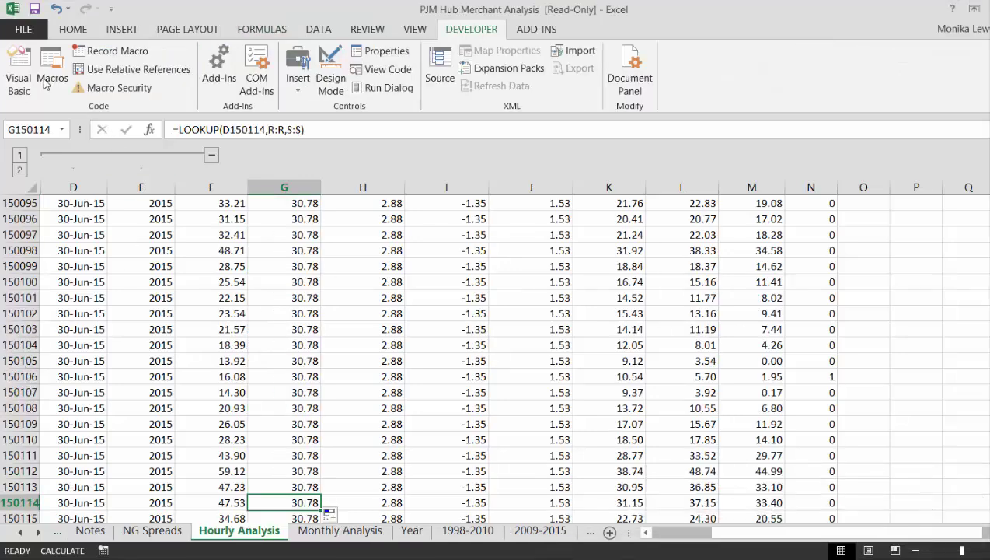
click(51, 75)
click(339, 297)
key(Down)
key(Down)
key(Up)
key(Up)
key(Left)
key(Home)
key(Down)
key(Down)
key(Down)
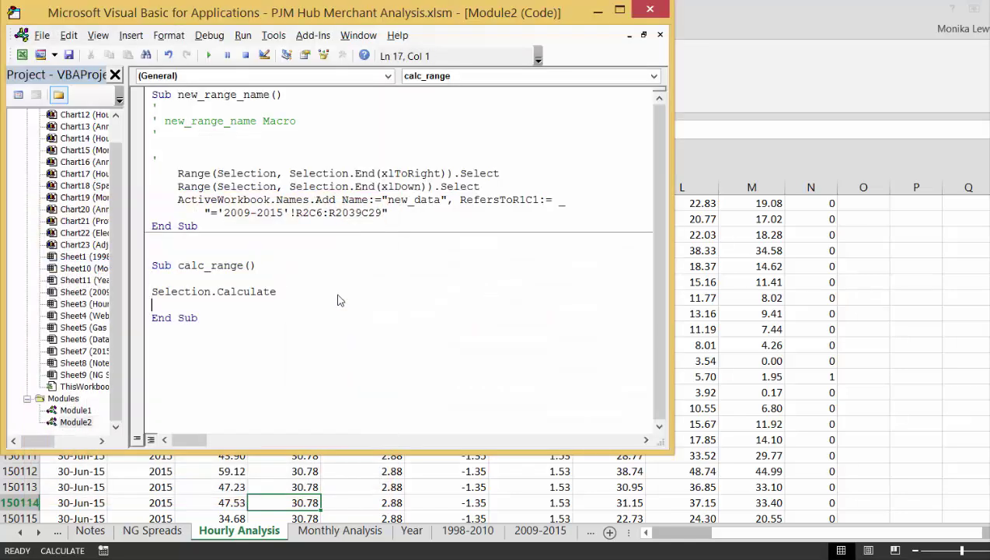
click(598, 10)
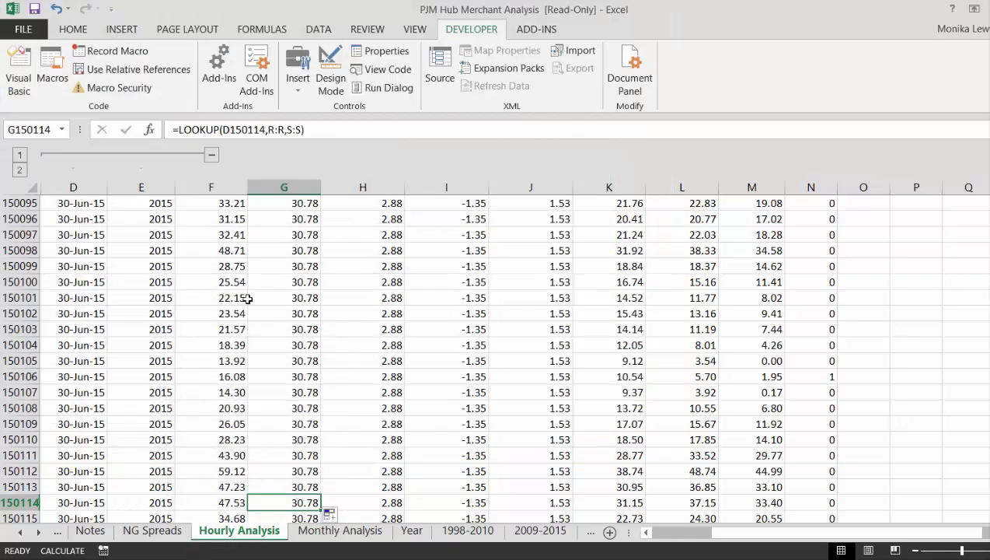
- Move the Eomonth heading from D3 up to D2
key(ctrl+Up)
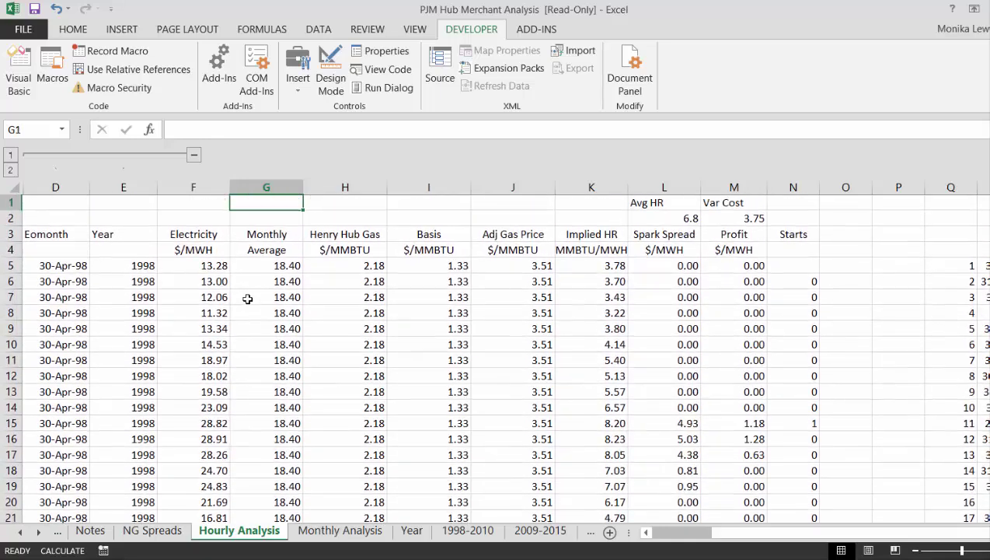
key(Left)
key(Left)
key(Left)
key(Left)
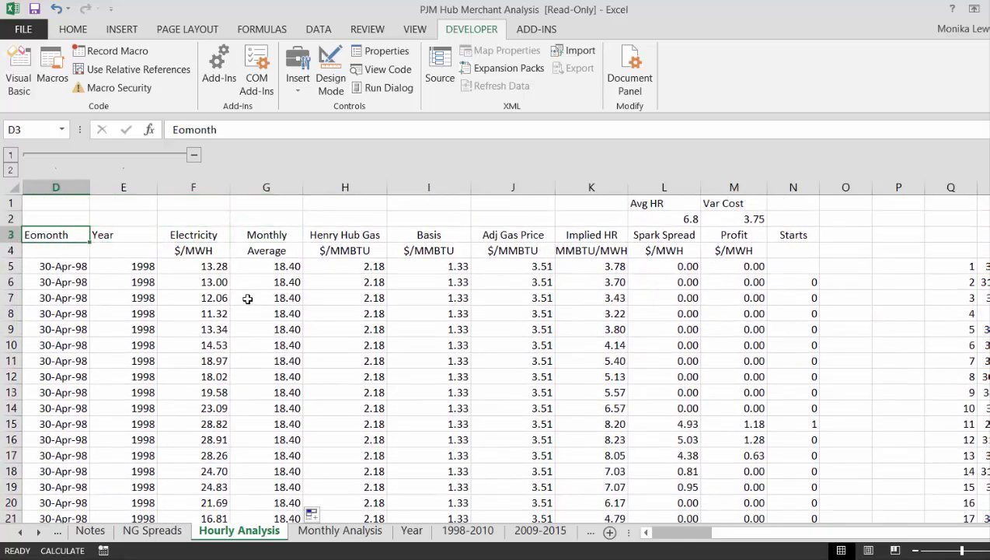
key(Right)
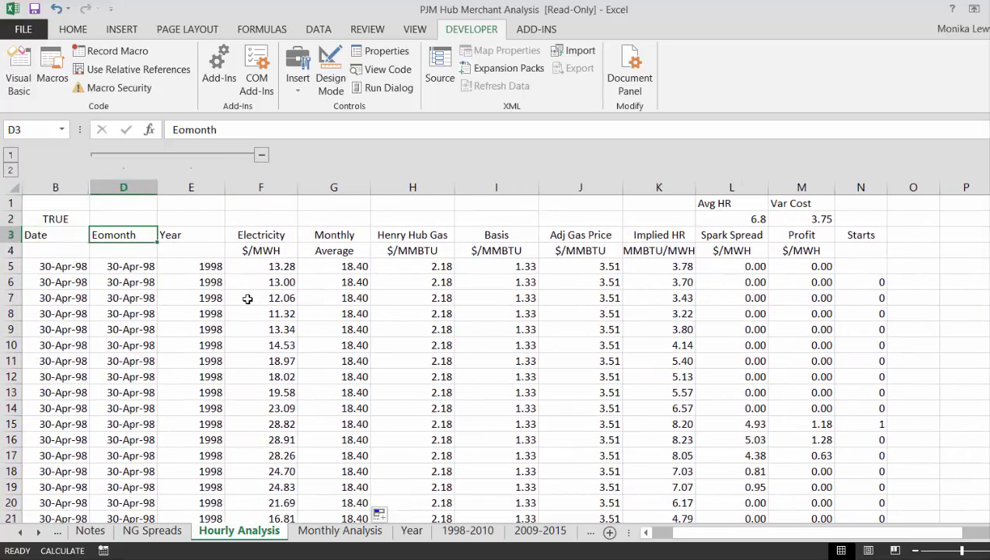
key(ctrl+c)
key(Up)
key(Escape)
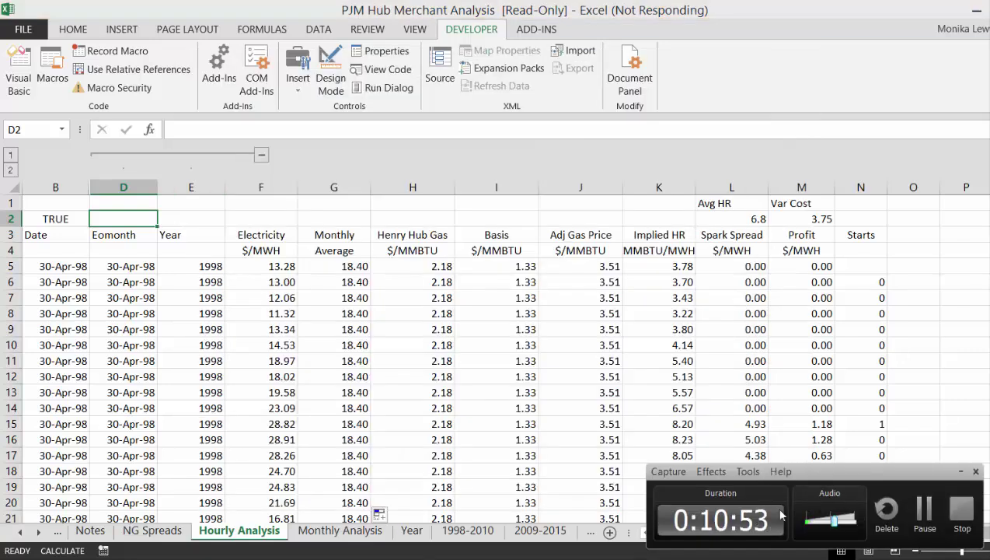
- Select the month-end dates plus Electricity and Monthly Average columns and create Chart1
click(924, 513)
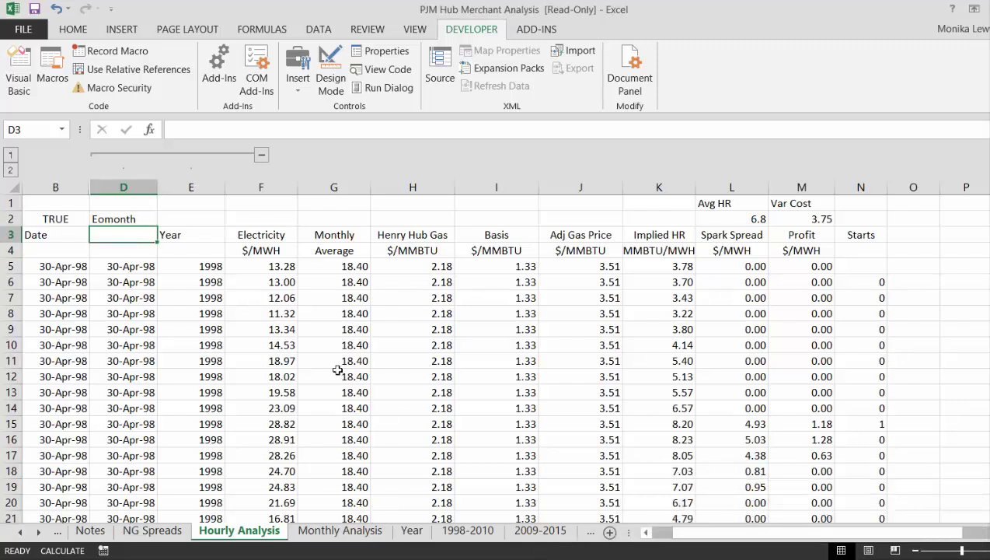
key(Right)
key(Right)
key(Right)
key(Left)
key(Left)
key(Left)
key(ctrl+shift+Down)
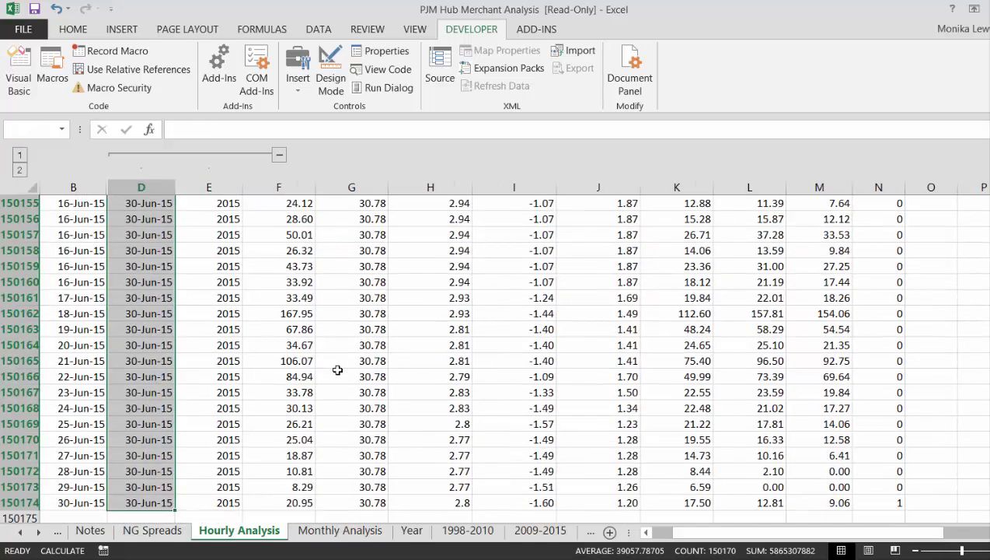
key(shift+F8)
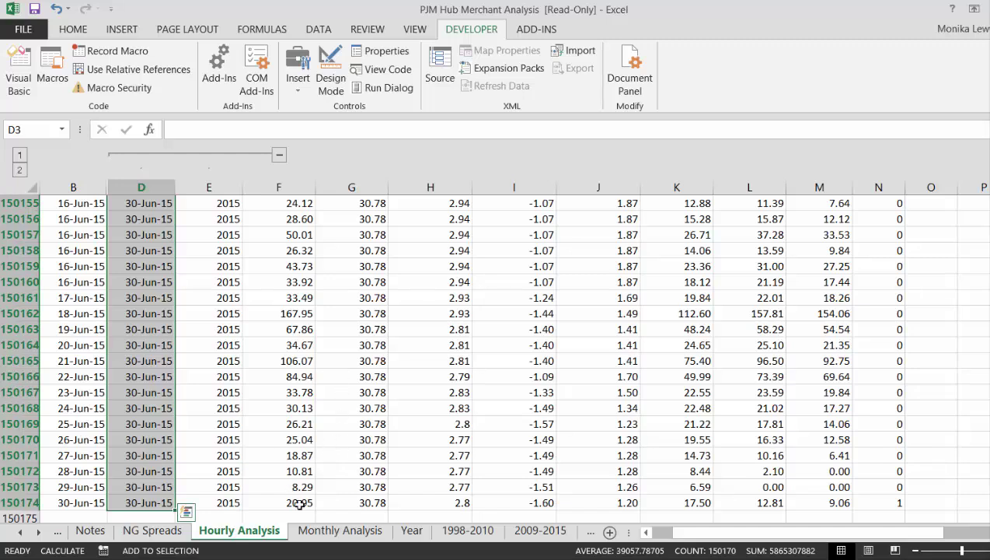
click(300, 504)
key(shift+Right)
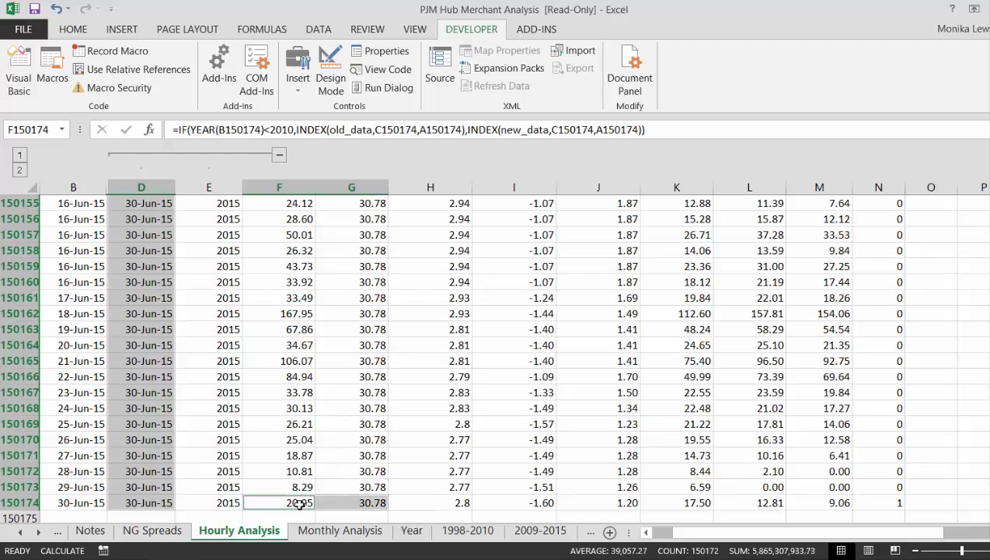
key(ctrl+shift+Up)
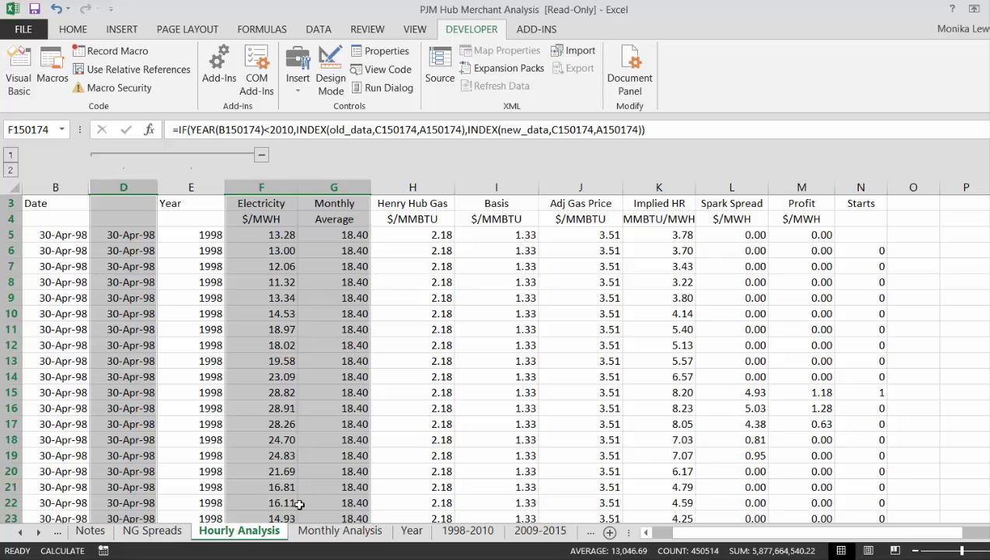
key(ctrl+c)
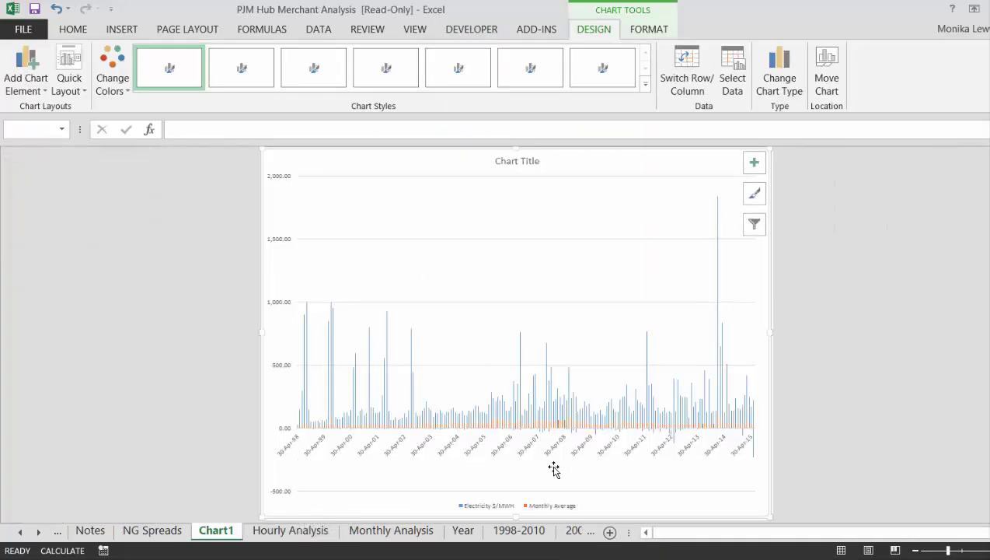
- Change Chart1 from columns to a Line chart of Electricity and Monthly Average
click(779, 77)
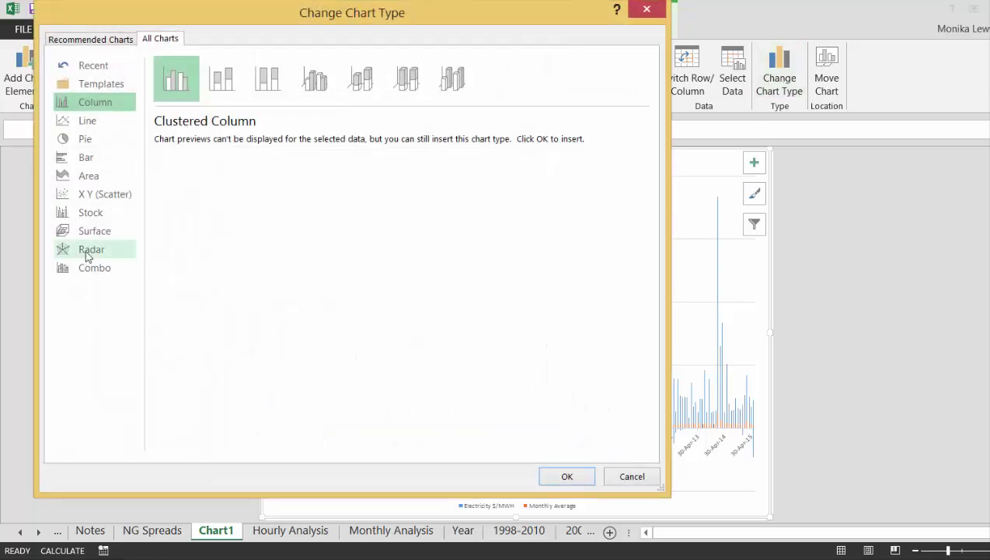
click(66, 123)
click(567, 476)
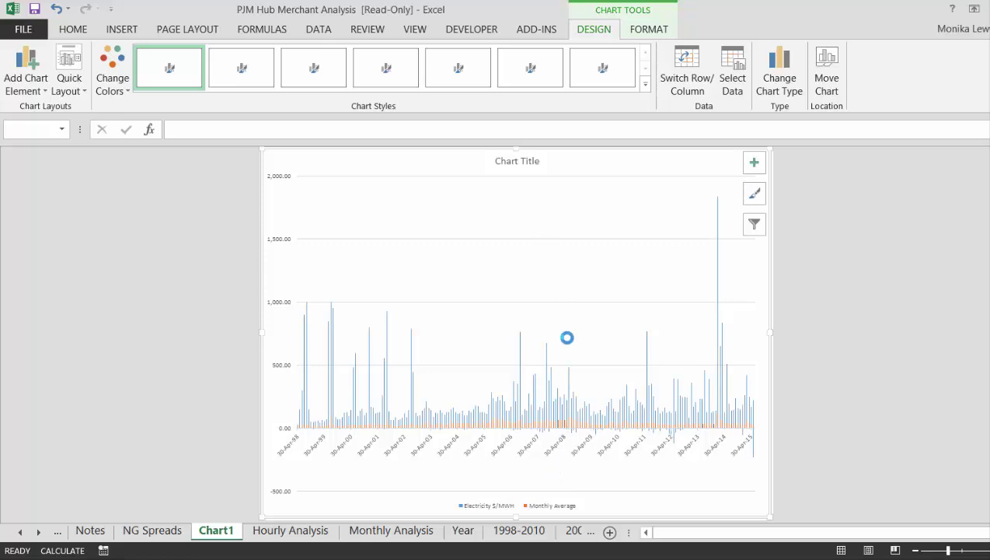
right_click(573, 422)
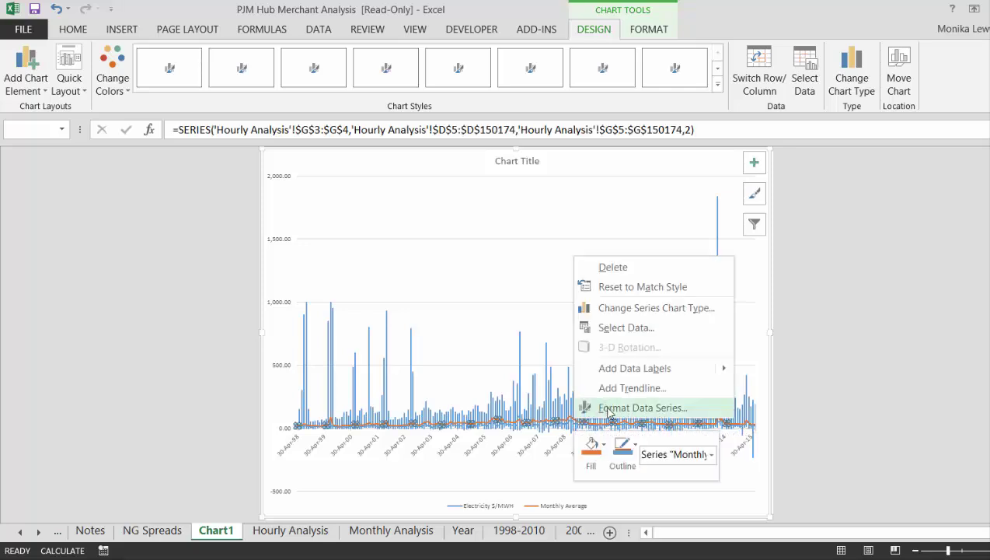
- Plot the Monthly Average series on a secondary axis running 0 to 120
click(608, 409)
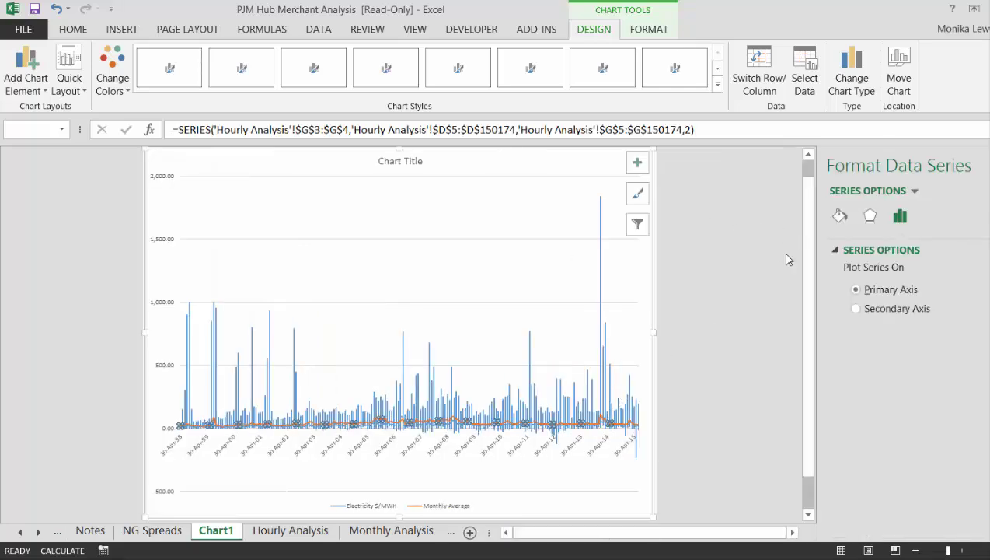
click(870, 310)
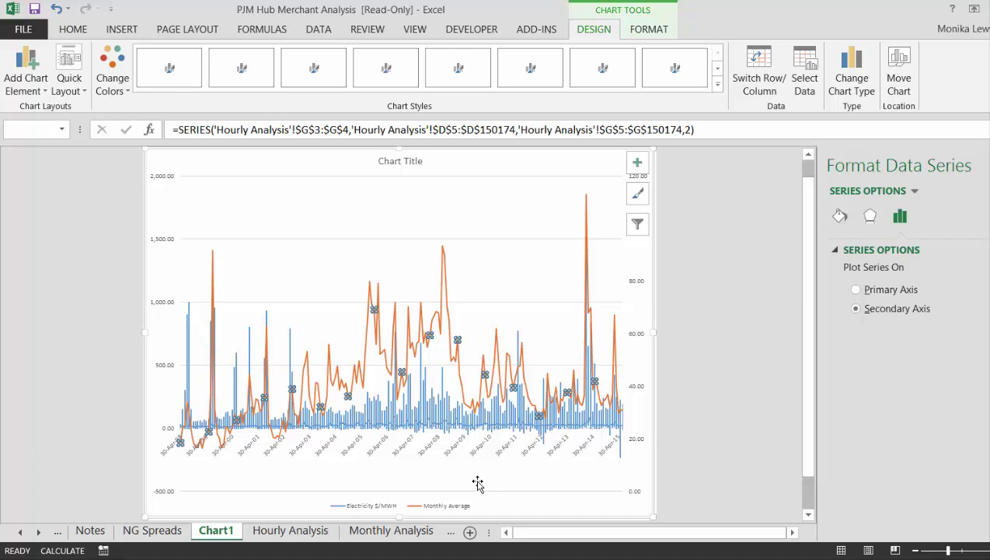
click(87, 218)
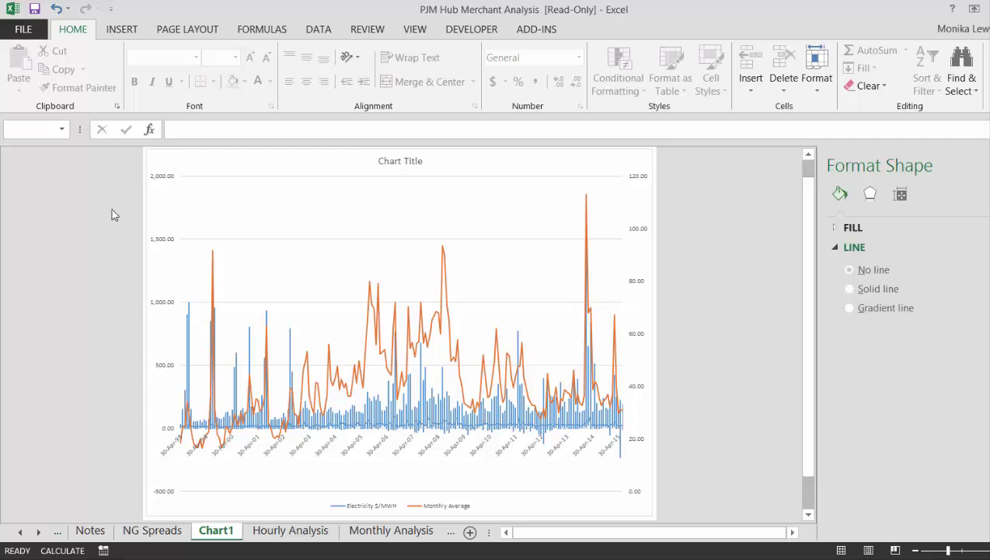
- Return to Hourly Analysis and look over the Monthly Average and gas price cells near column G
click(284, 531)
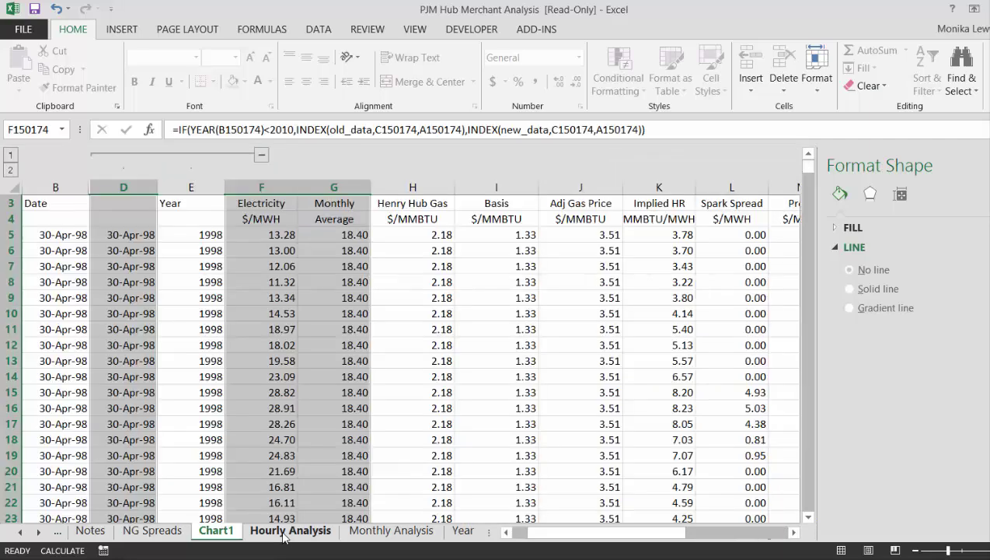
click(286, 455)
key(Right)
key(Right)
key(Up)
key(Left)
key(Down)
key(Down)
key(Down)
key(Down)
key(Down)
key(Down)
key(Down)
key(Down)
key(Down)
key(Down)
key(Down)
key(Down)
key(Down)
key(Down)
key(Down)
key(Down)
key(Down)
key(Down)
key(Down)
key(Down)
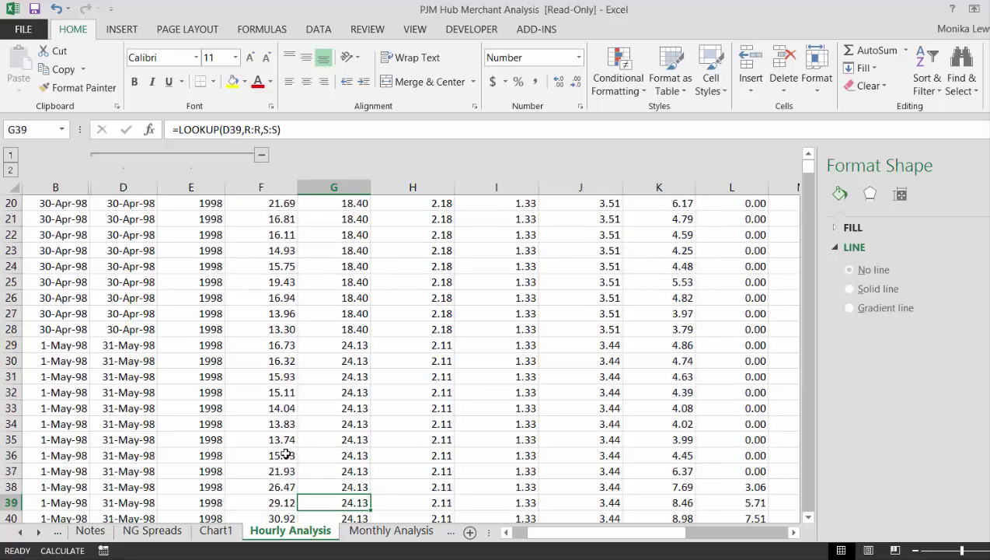
key(Up)
key(Up)
key(Up)
key(Up)
key(Up)
key(Up)
key(Up)
key(Up)
key(Up)
key(Up)
key(Up)
key(Up)
key(Up)
key(Up)
key(Up)
- Inspect the Monthly Average LOOKUP formulas in column G across the April–May 1998 rows
key(Down)
key(Down)
key(Up)
key(Up)
key(Up)
key(Up)
key(Up)
key(Up)
key(Up)
key(Up)
key(Up)
key(Up)
key(Up)
key(Up)
key(Up)
key(Up)
key(Up)
key(Up)
key(Up)
key(Up)
key(Up)
key(Up)
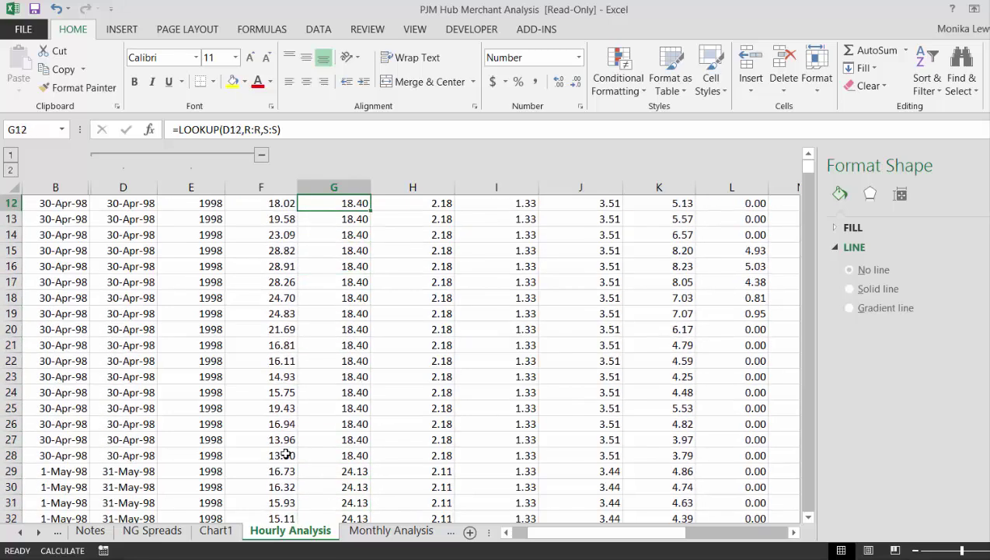
key(Down)
key(Down)
key(Down)
key(Down)
key(Down)
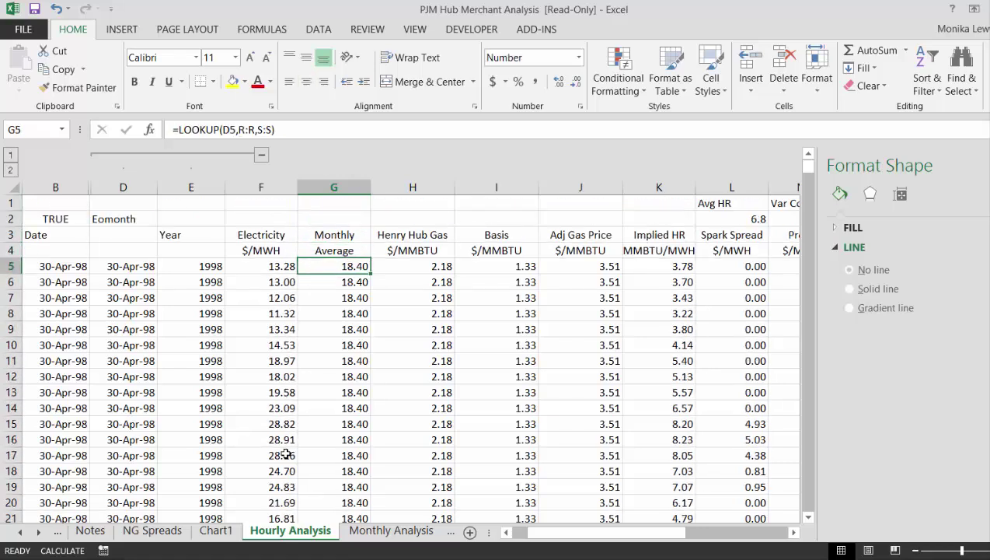
key(Down)
key(Down)
key(Down)
key(Down)
key(Down)
key(Down)
key(Down)
key(Down)
key(Down)
key(Down)
key(Down)
key(Down)
key(Down)
key(Down)
key(Down)
key(Down)
key(Down)
key(Down)
key(Down)
key(Down)
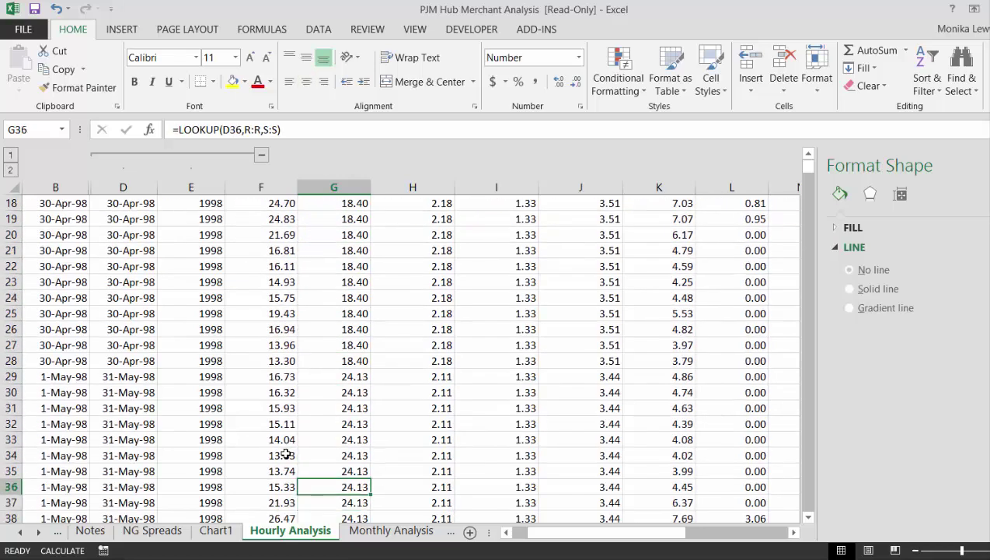
key(Up)
key(Up)
key(Up)
key(Up)
key(Up)
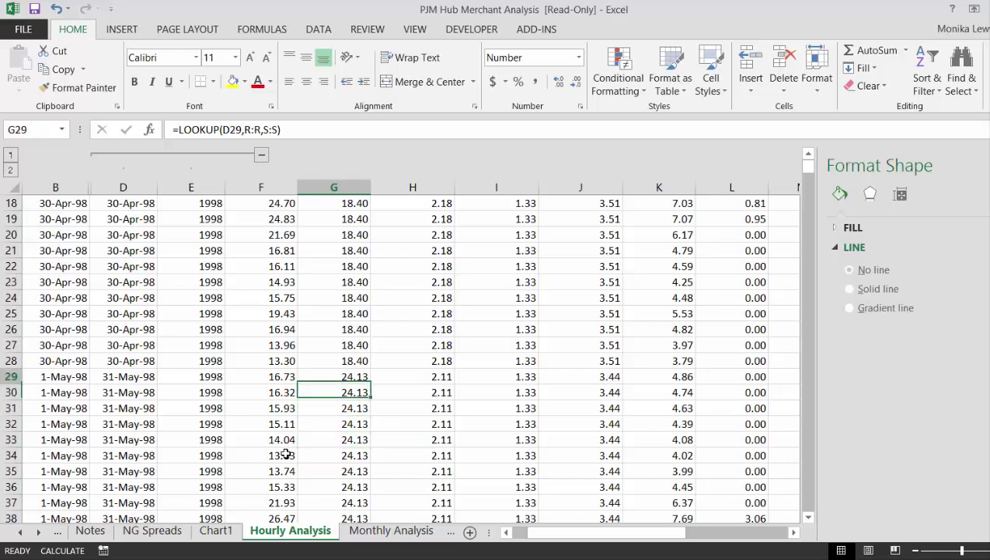
key(Up)
key(Up)
key(Up)
key(Up)
key(Up)
key(Up)
key(Up)
key(Up)
key(Up)
key(Up)
key(Up)
key(Up)
key(Up)
key(Up)
key(Up)
key(Up)
key(Up)
key(Up)
key(Up)
key(Up)
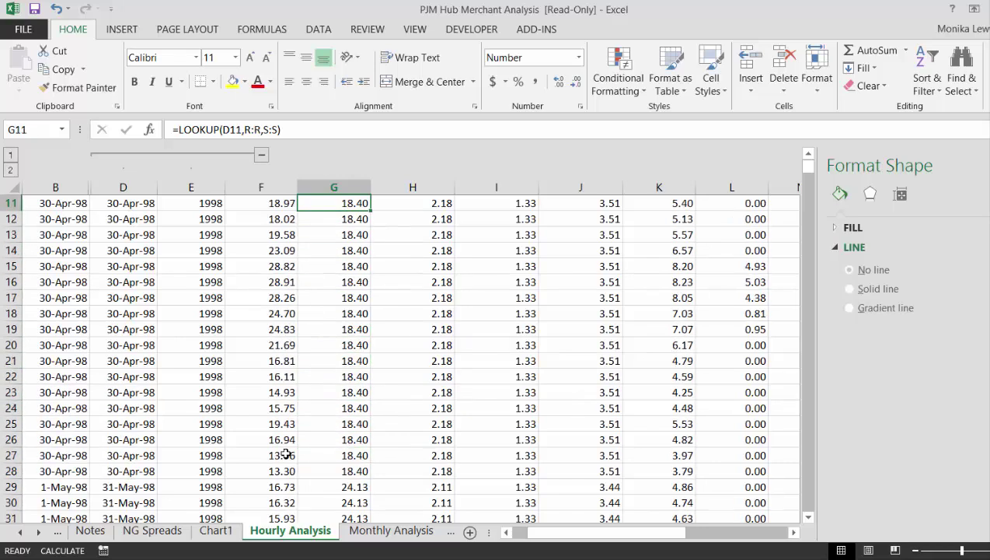
key(Down)
key(Down)
key(Down)
key(Down)
- Compare the month-end date formula in D5 with the source date in B5 and G5's average
key(Left)
key(Left)
key(Left)
key(Right)
key(Right)
key(Right)
key(Right)
key(Right)
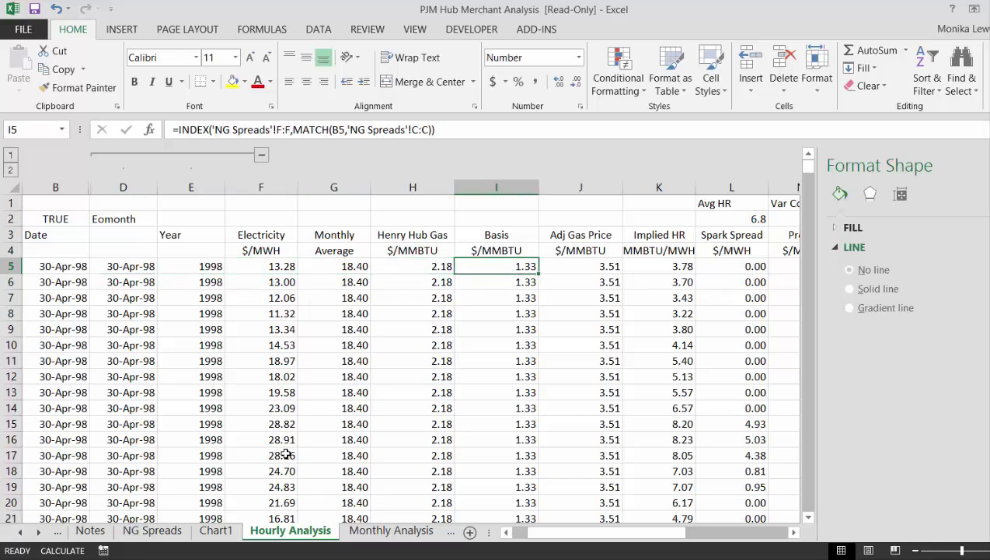
key(Left)
key(Left)
key(Left)
key(Left)
key(Left)
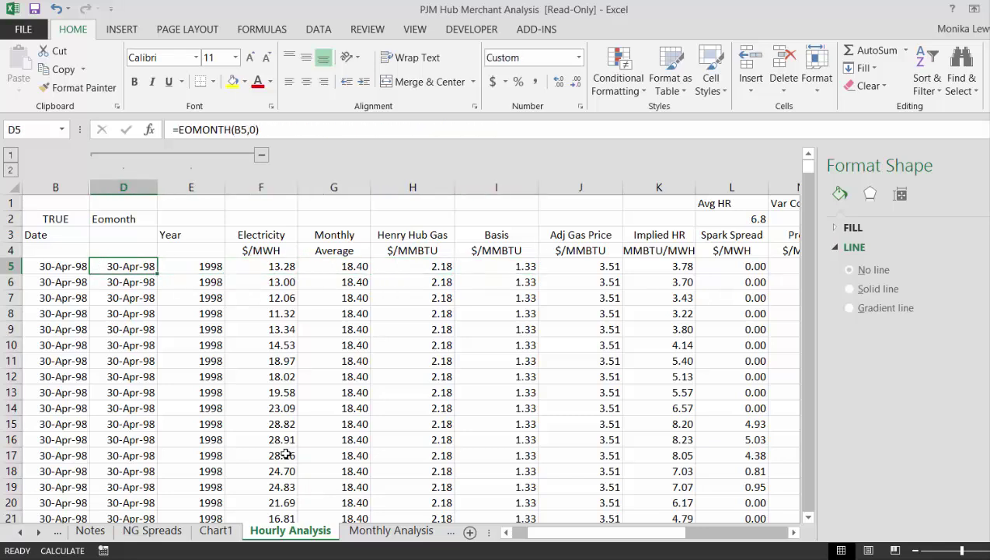
key(Left)
key(Right)
- Select the Monthly Average data in column G from the G3 heading downward
click(333, 388)
key(Up)
key(Up)
key(Up)
key(Up)
key(Up)
key(Up)
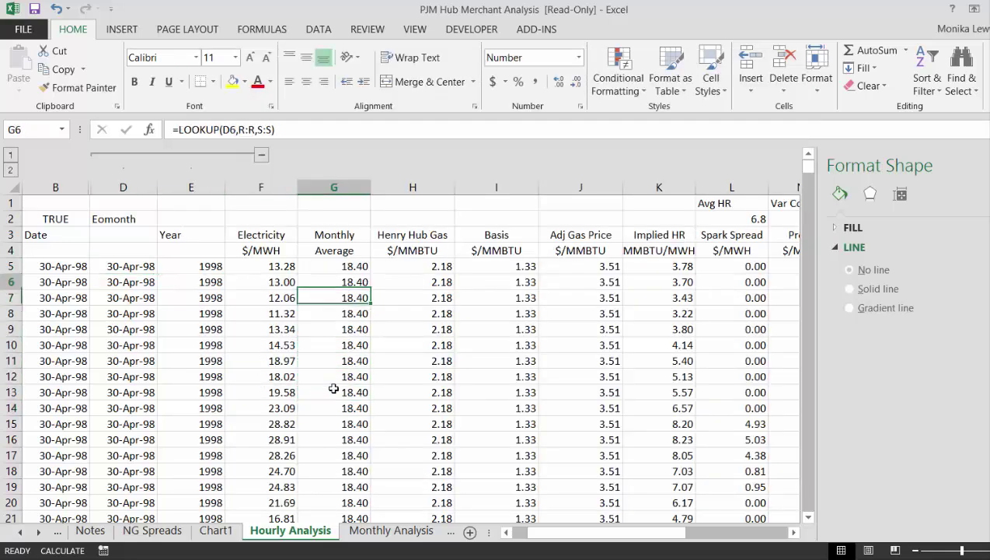
key(Up)
key(Up)
key(Up)
key(Up)
key(ctrl+shift+Down)
key(ctrl+shift+Down)
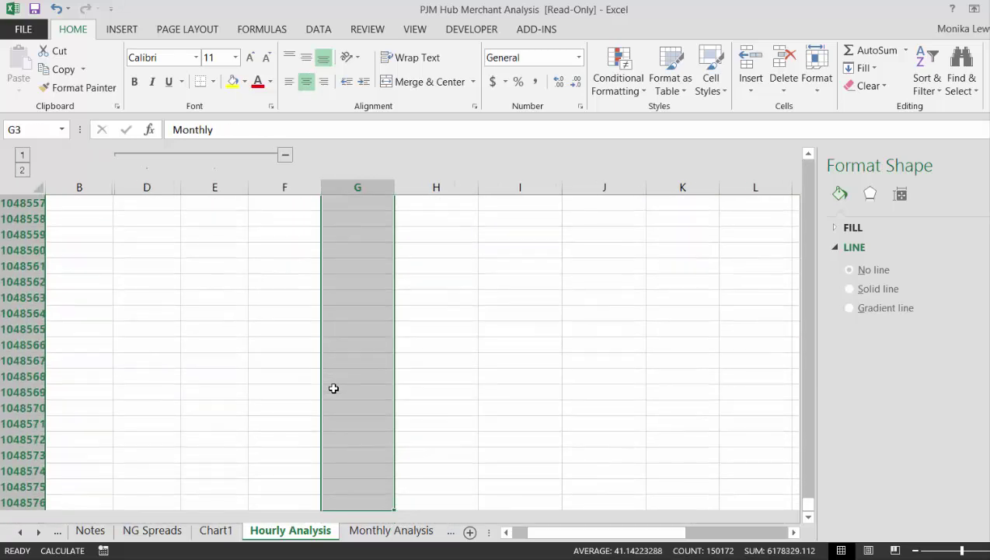
- Make a trial F11 chart of the monthly averages, delete Chart2, then switch to Firefox
key(F11)
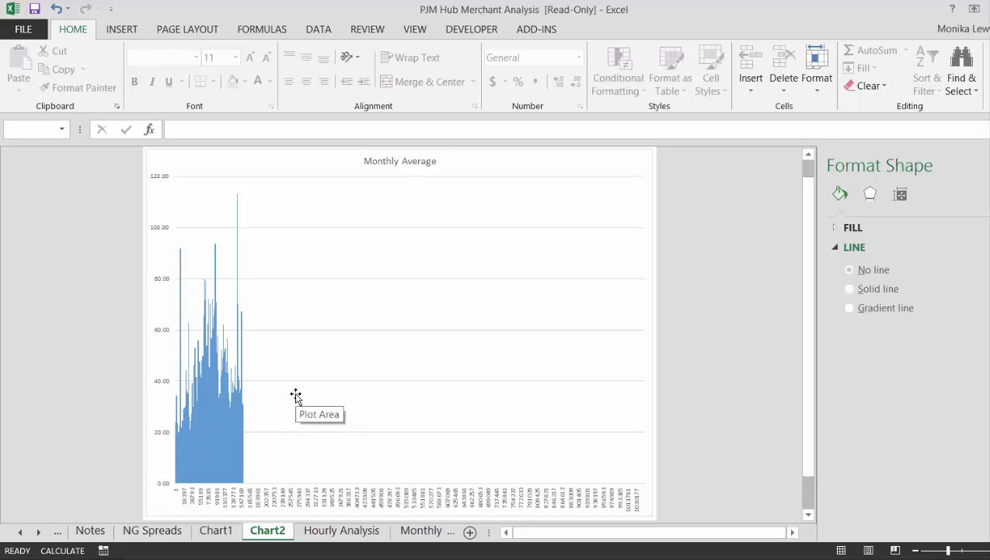
key(Return)
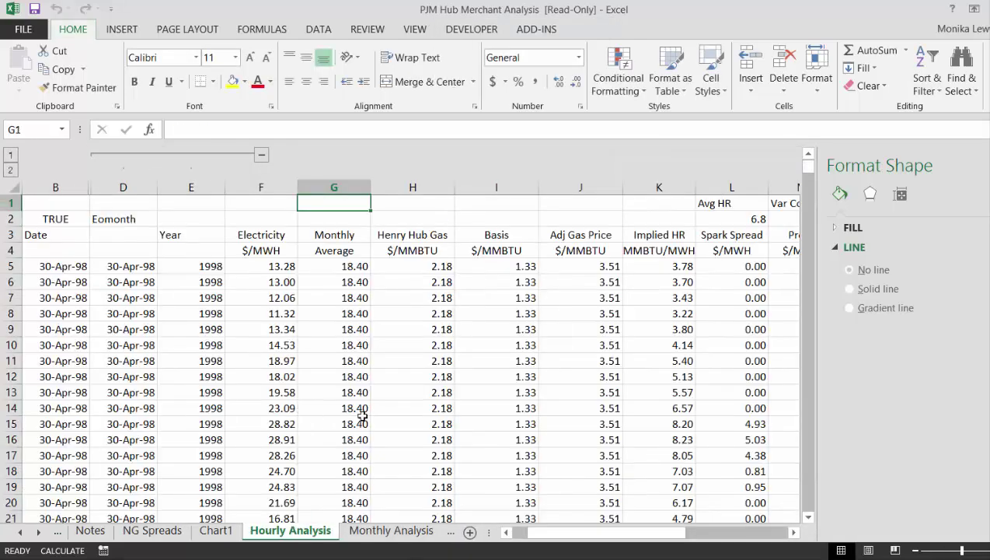
click(363, 417)
key(Down)
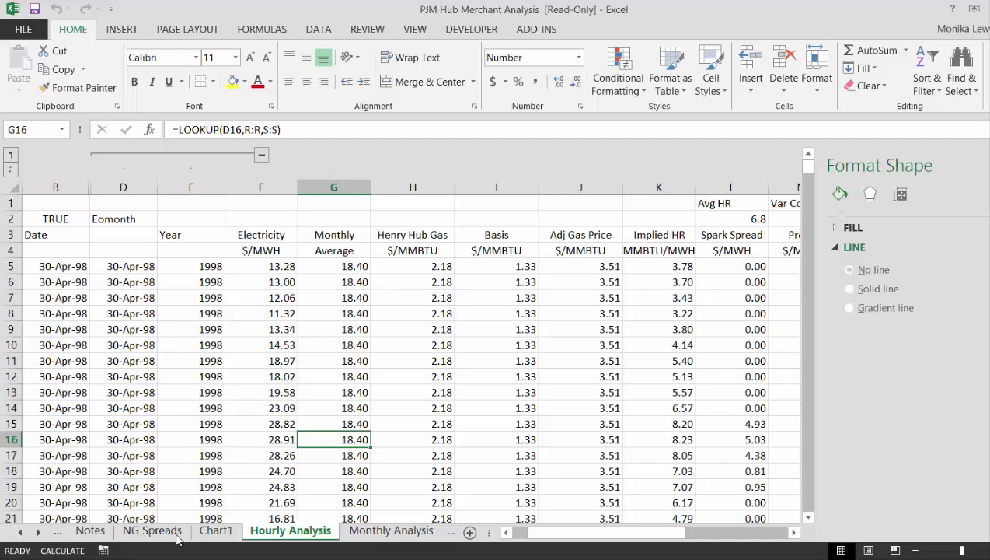
key(alt+Tab)
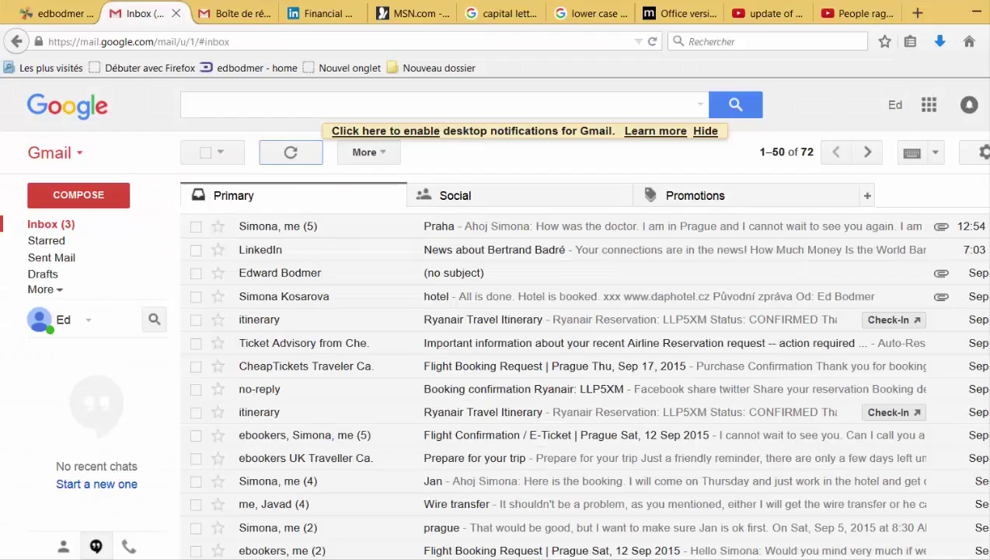
- Reload the Edbodmer wiki Home page and scroll down to its topic thumbnail grid
click(56, 16)
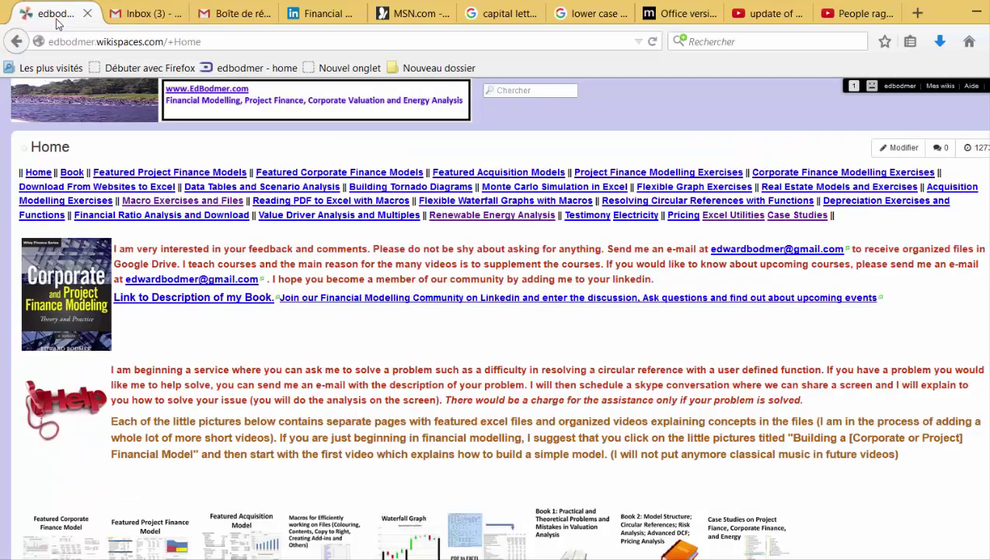
click(79, 107)
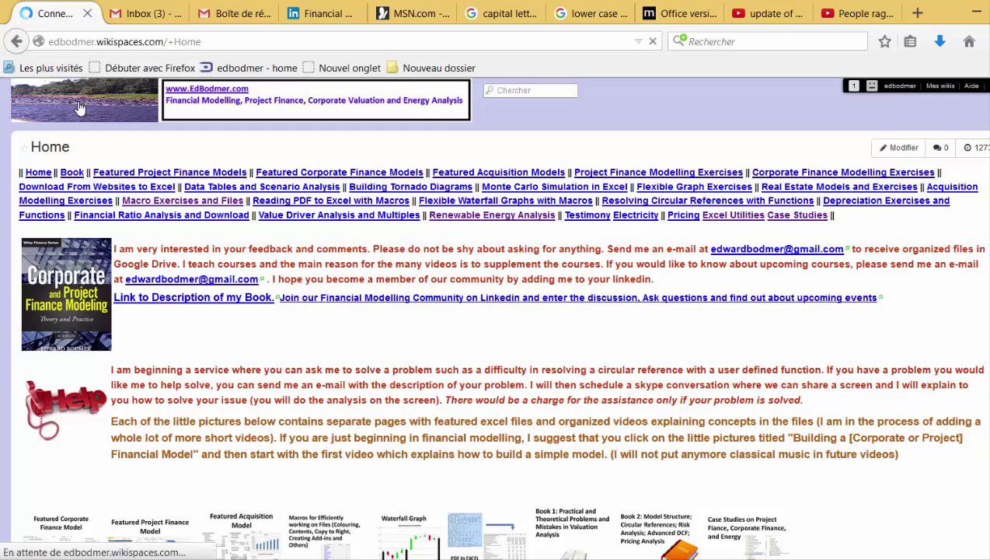
scroll(154, 324, down, 3)
scroll(154, 324, down, 1)
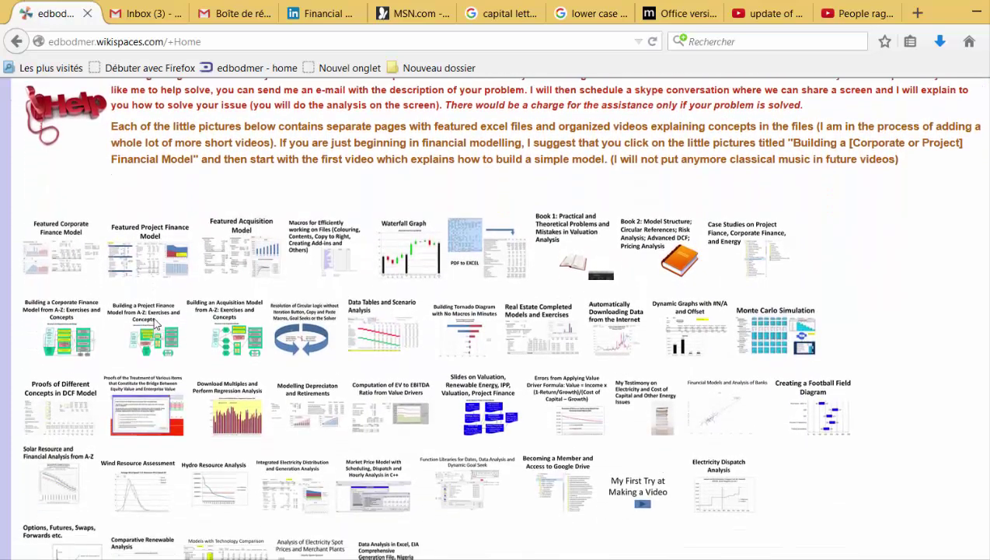
scroll(154, 322, down, 2)
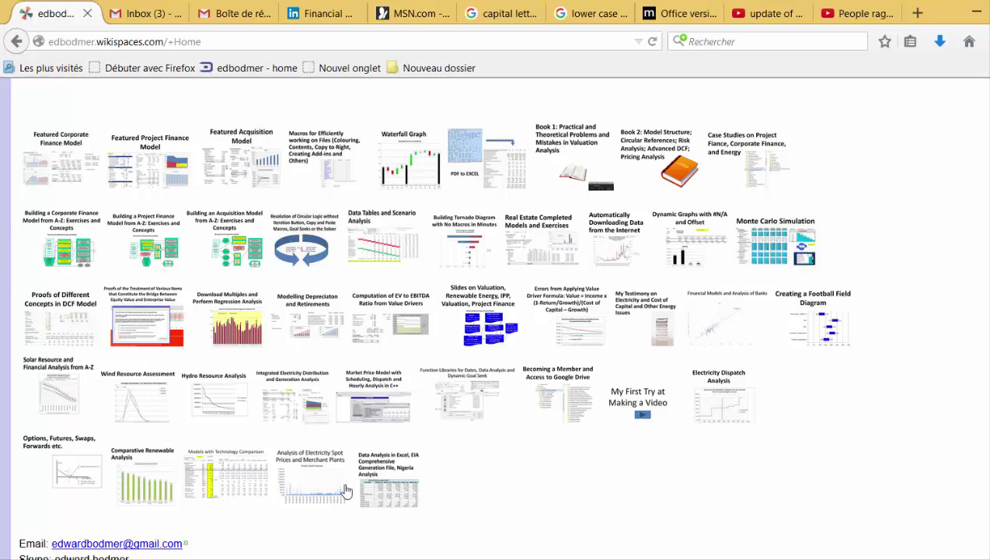
click(308, 482)
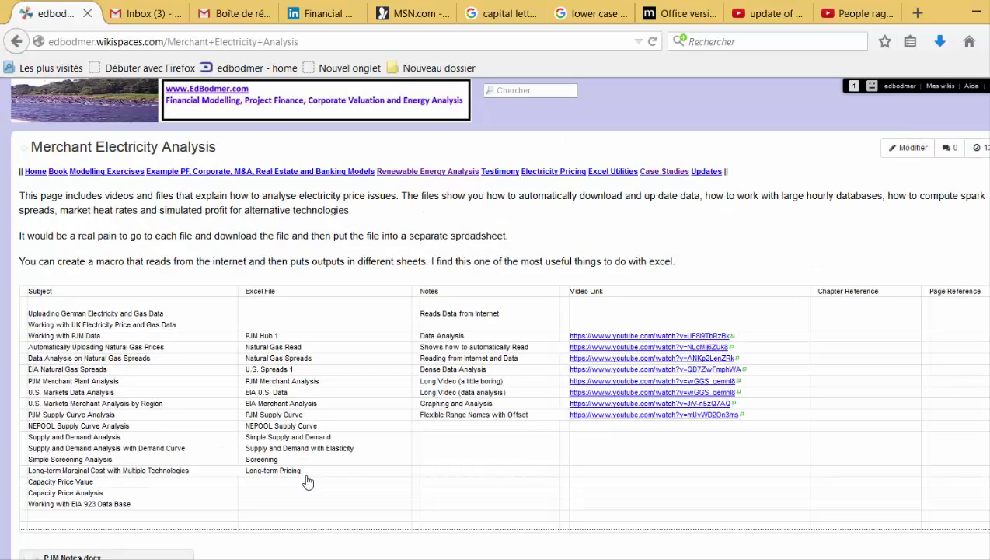
scroll(308, 482, down, 2)
scroll(309, 482, down, 10)
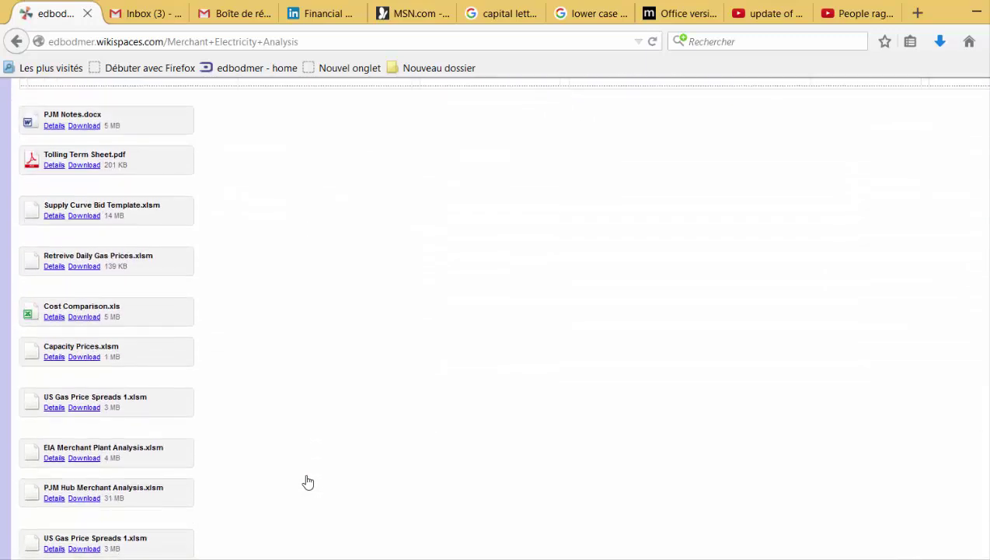
scroll(307, 482, down, 1)
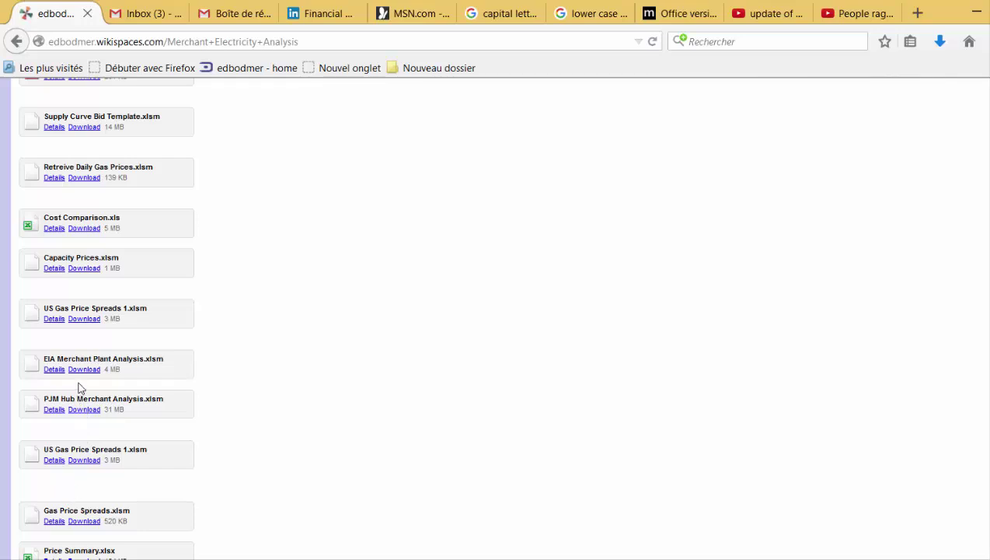
scroll(346, 477, down, 2)
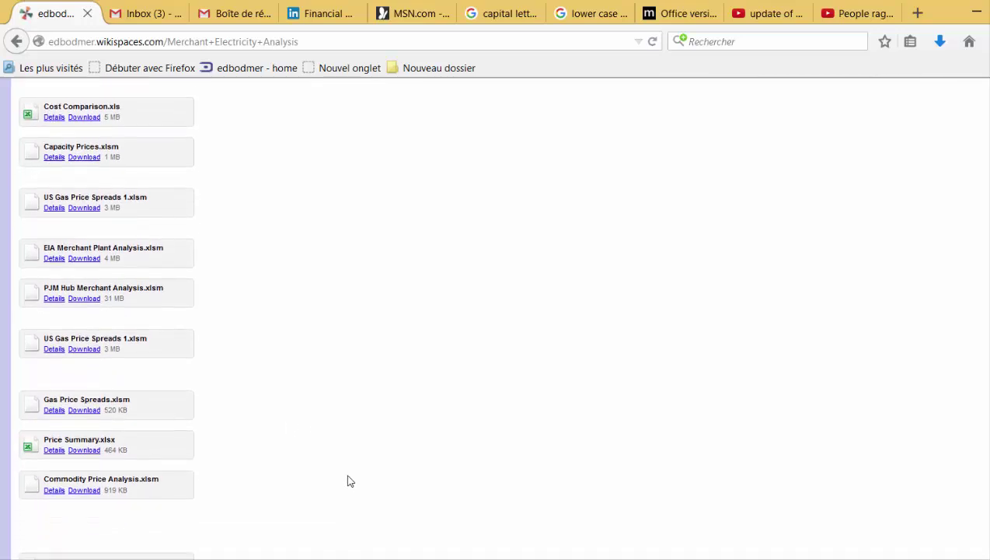
scroll(348, 481, up, 1)
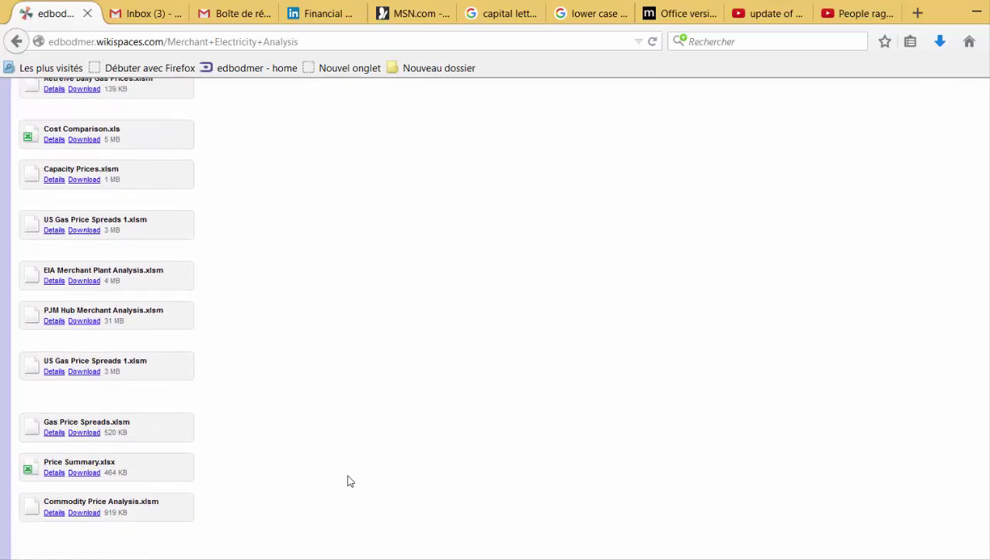
scroll(348, 481, up, 10)
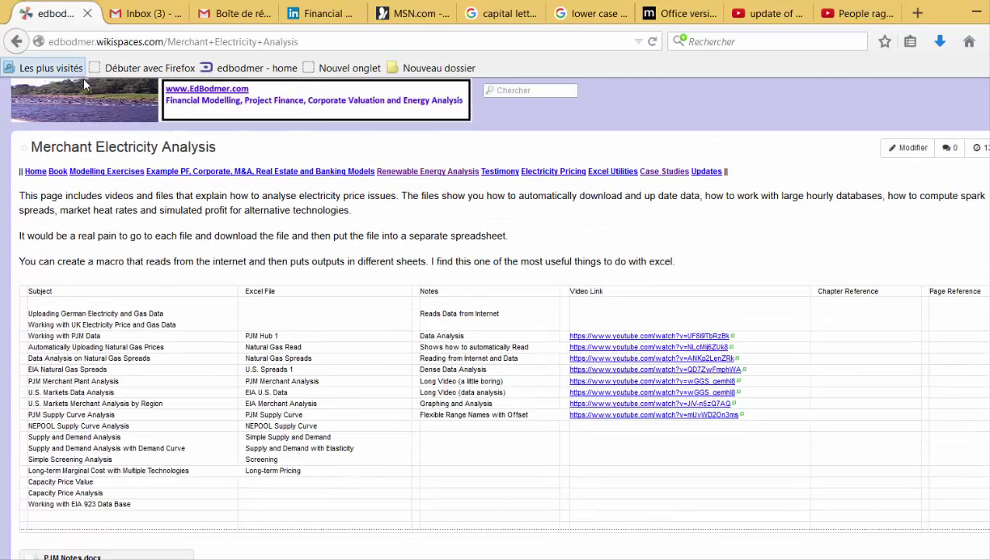
click(85, 104)
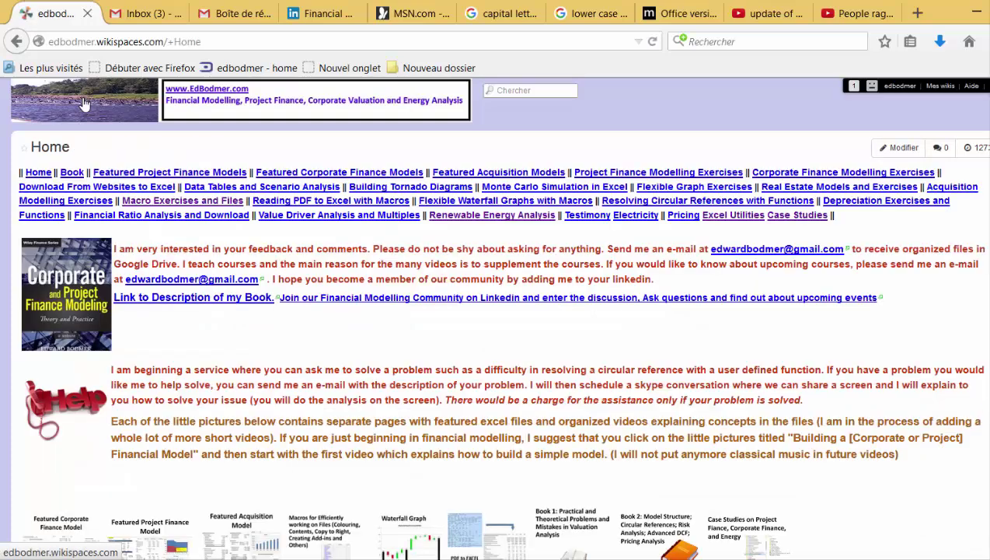